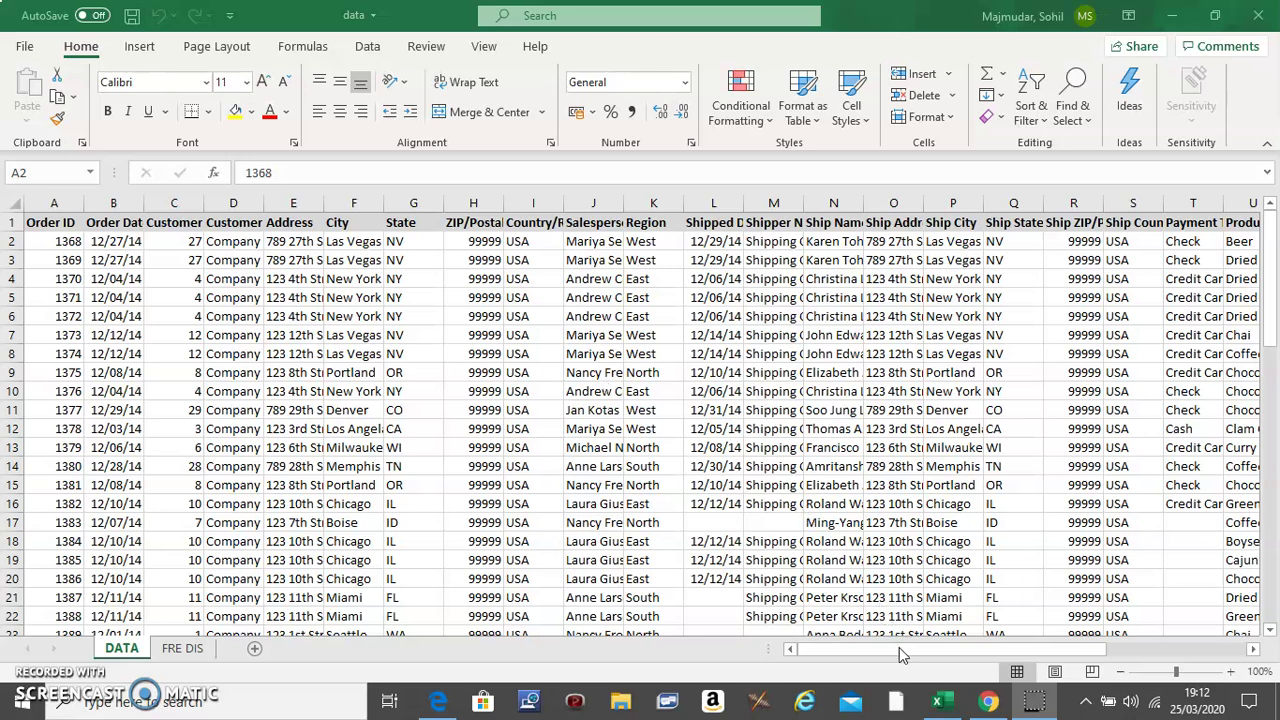
- Inspect the Revenue column's values, count and sum in the data sheet
{"action": "left_click", "coordinate": [1239, 650]}
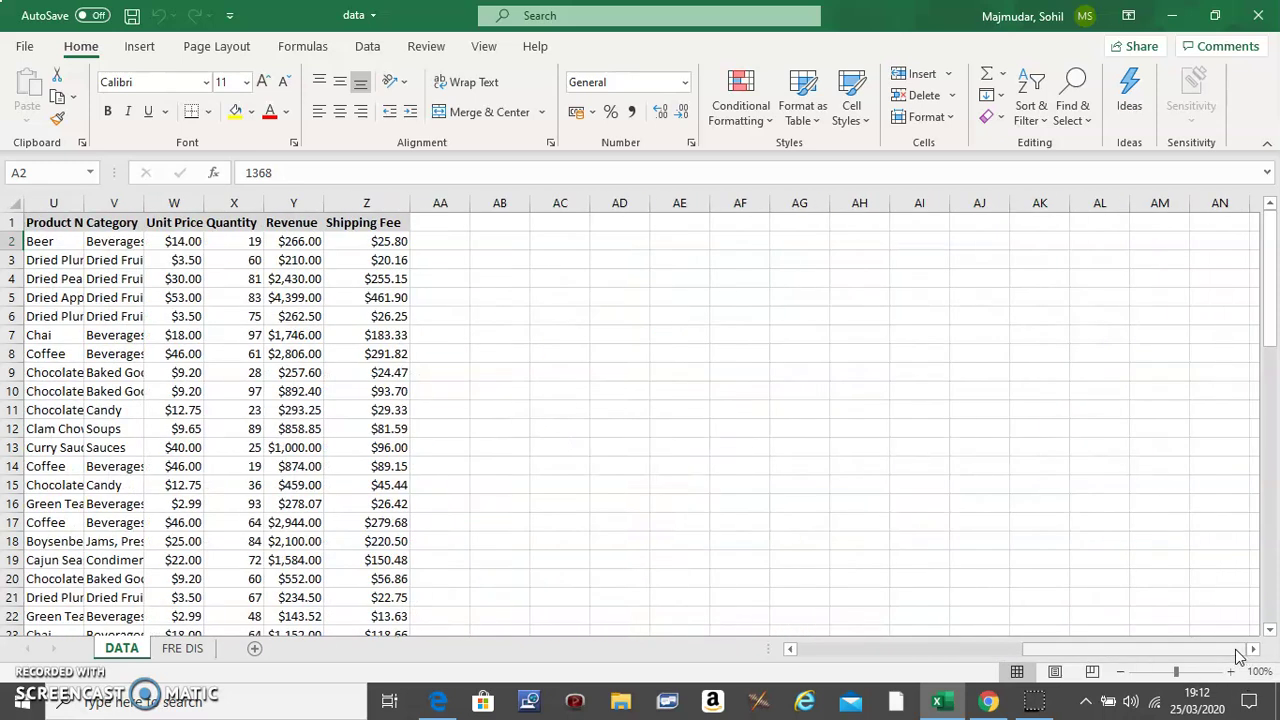
{"action": "left_click", "coordinate": [300, 203]}
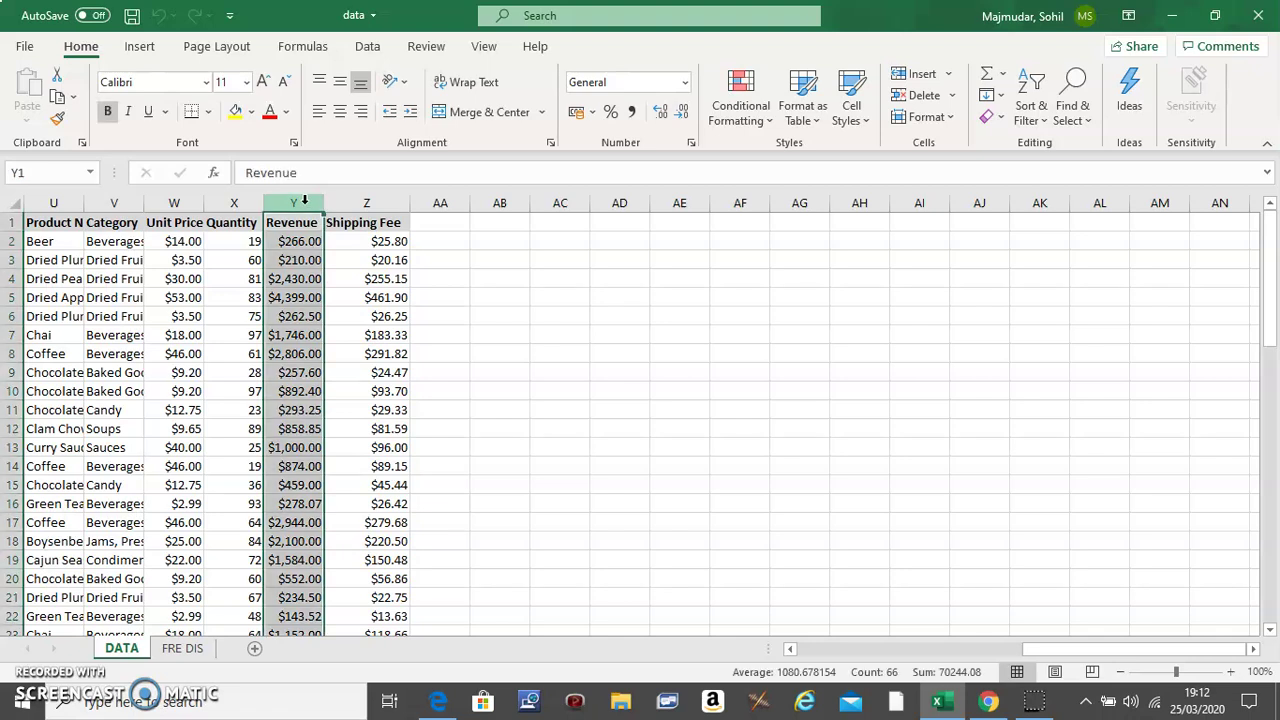
{"action": "left_click", "coordinate": [297, 259]}
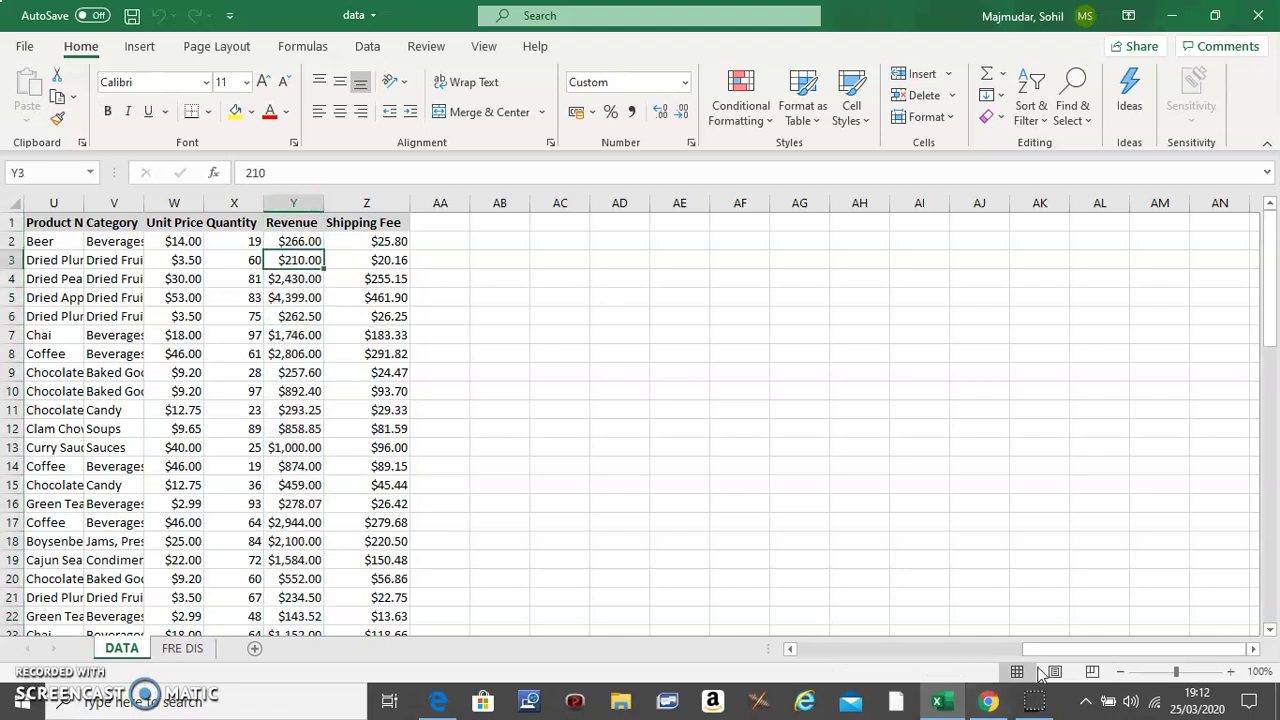
{"action": "left_click_drag", "start_coordinate": [1048, 653], "coordinate": [893, 658]}
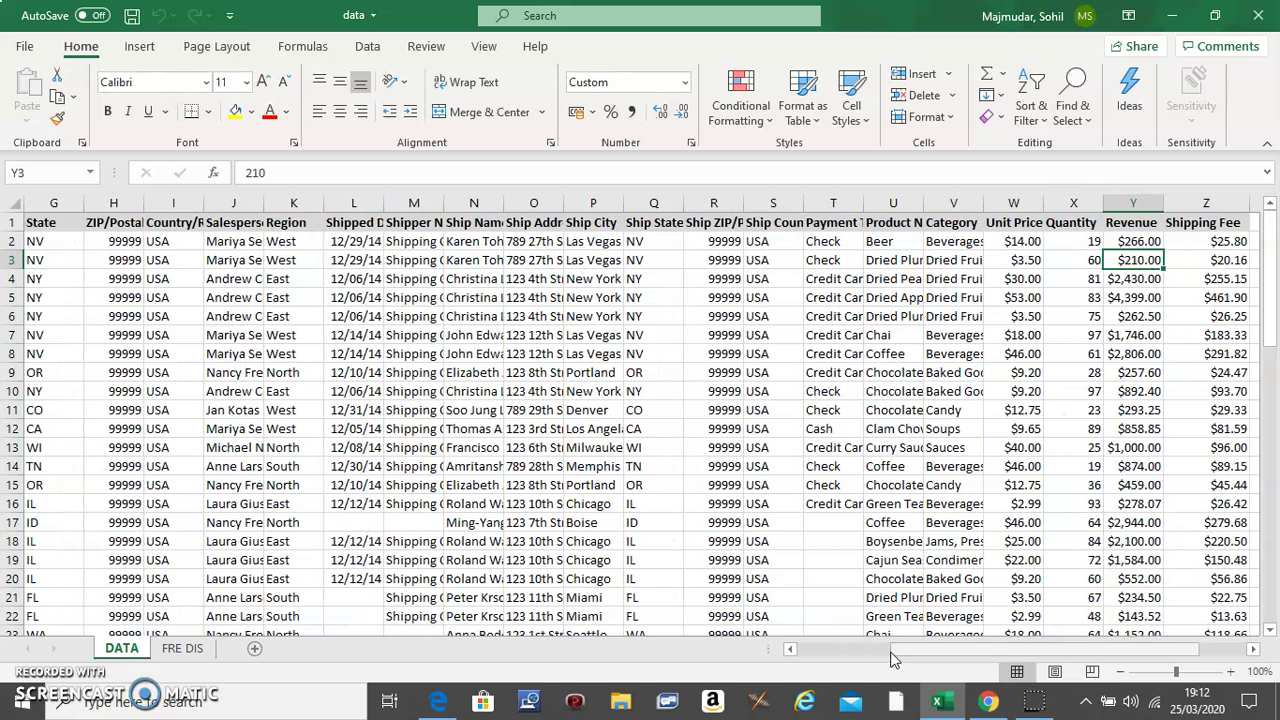
{"action": "left_click", "coordinate": [734, 261]}
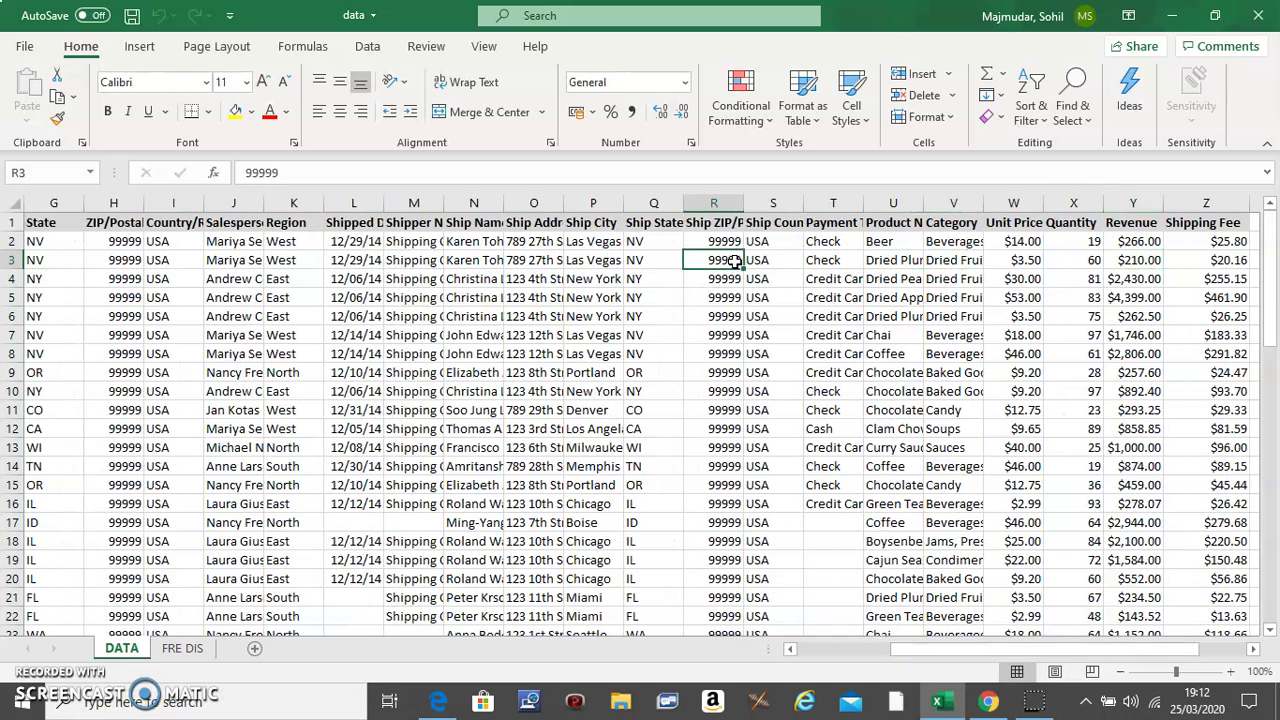
- Insert a PivotTable from the data range on the existing sheet at 'FRE DIS'!$A$1
{"action": "left_click", "coordinate": [142, 47]}
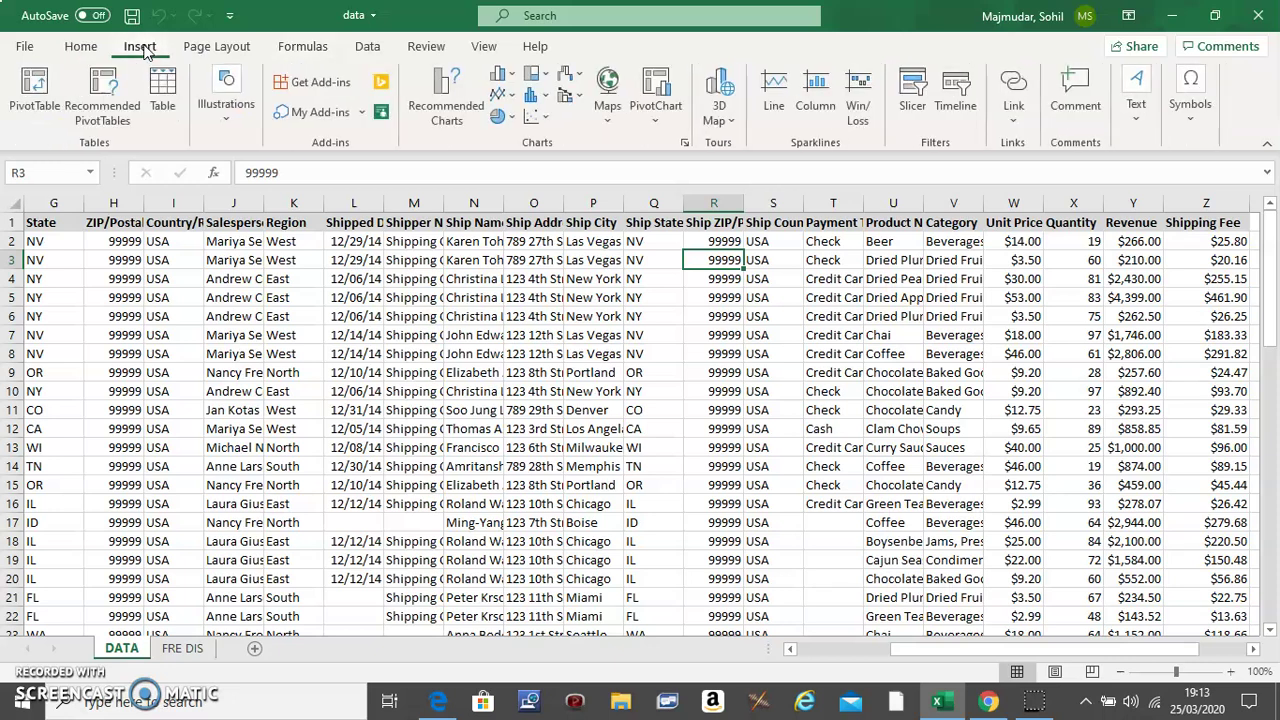
{"action": "left_click", "coordinate": [33, 106]}
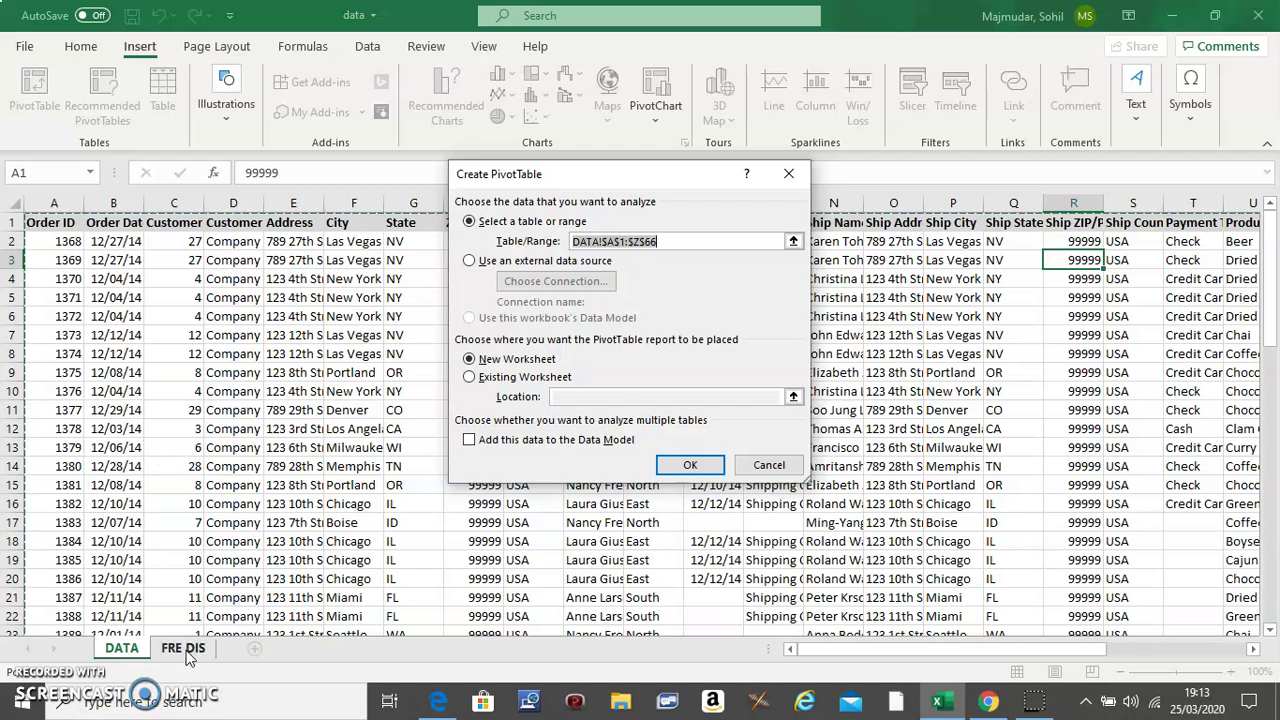
{"action": "left_click", "coordinate": [470, 377]}
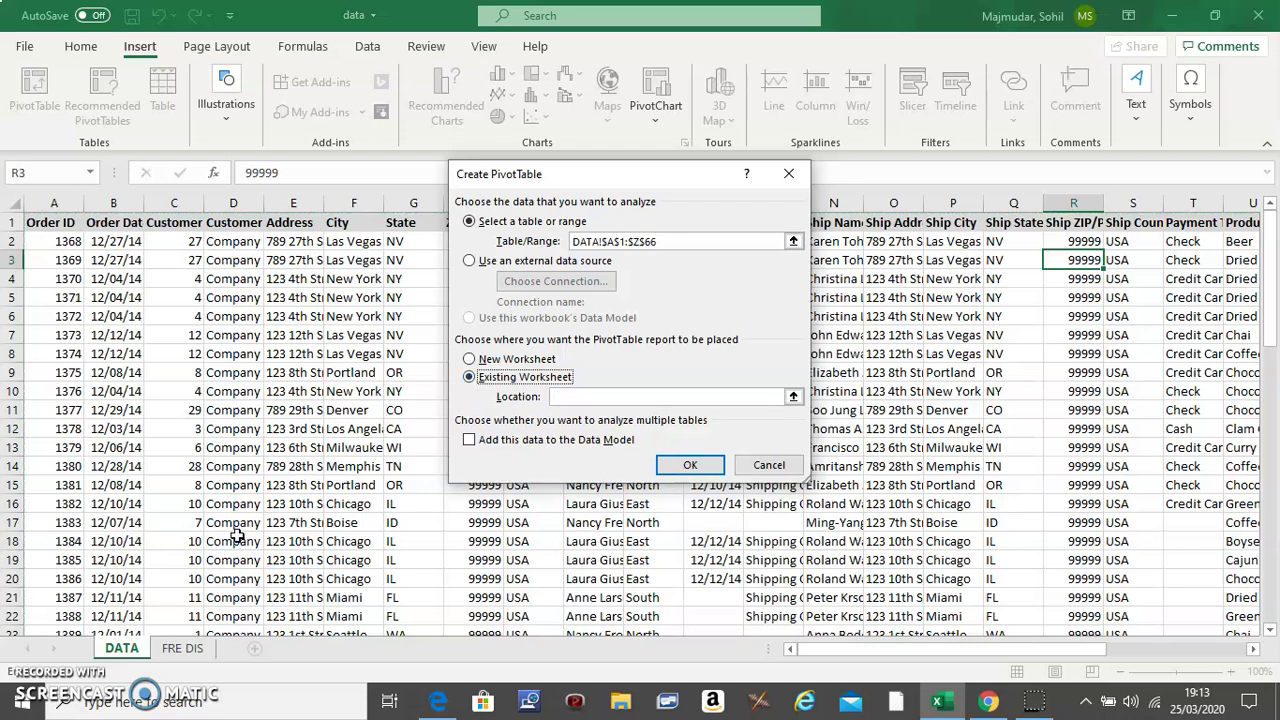
{"action": "left_click", "coordinate": [186, 648]}
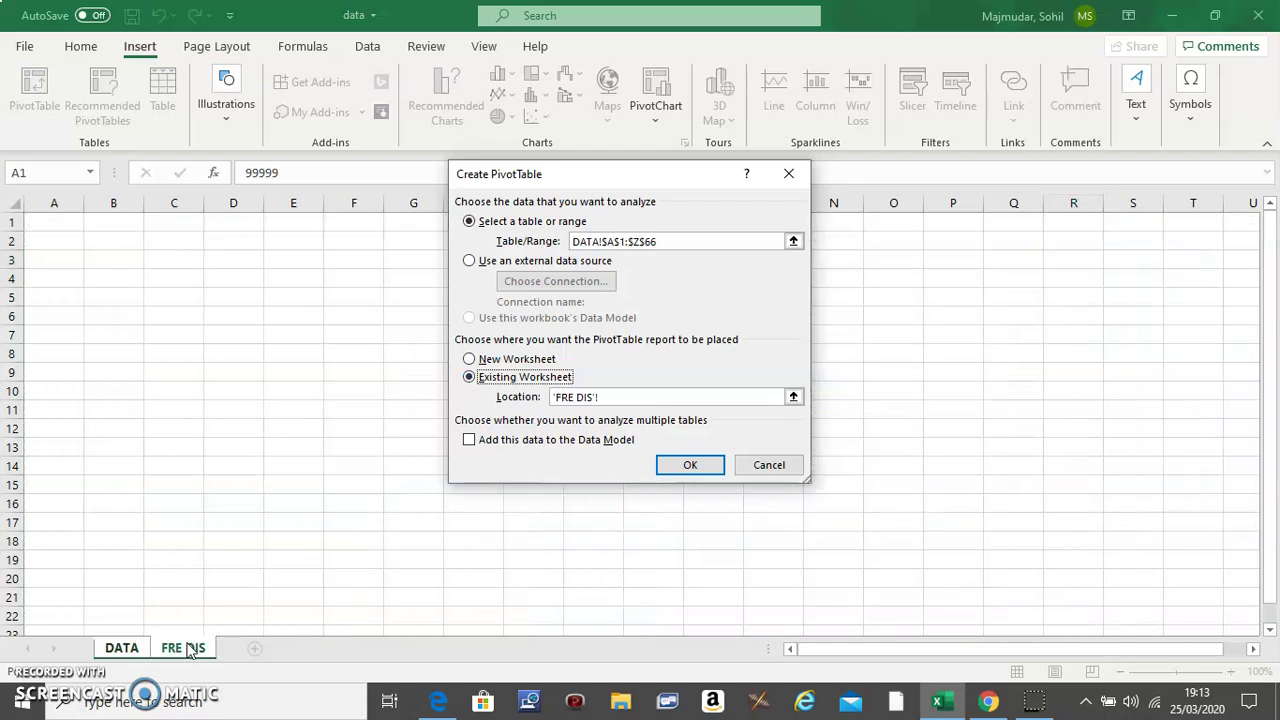
{"action": "left_click", "coordinate": [64, 227]}
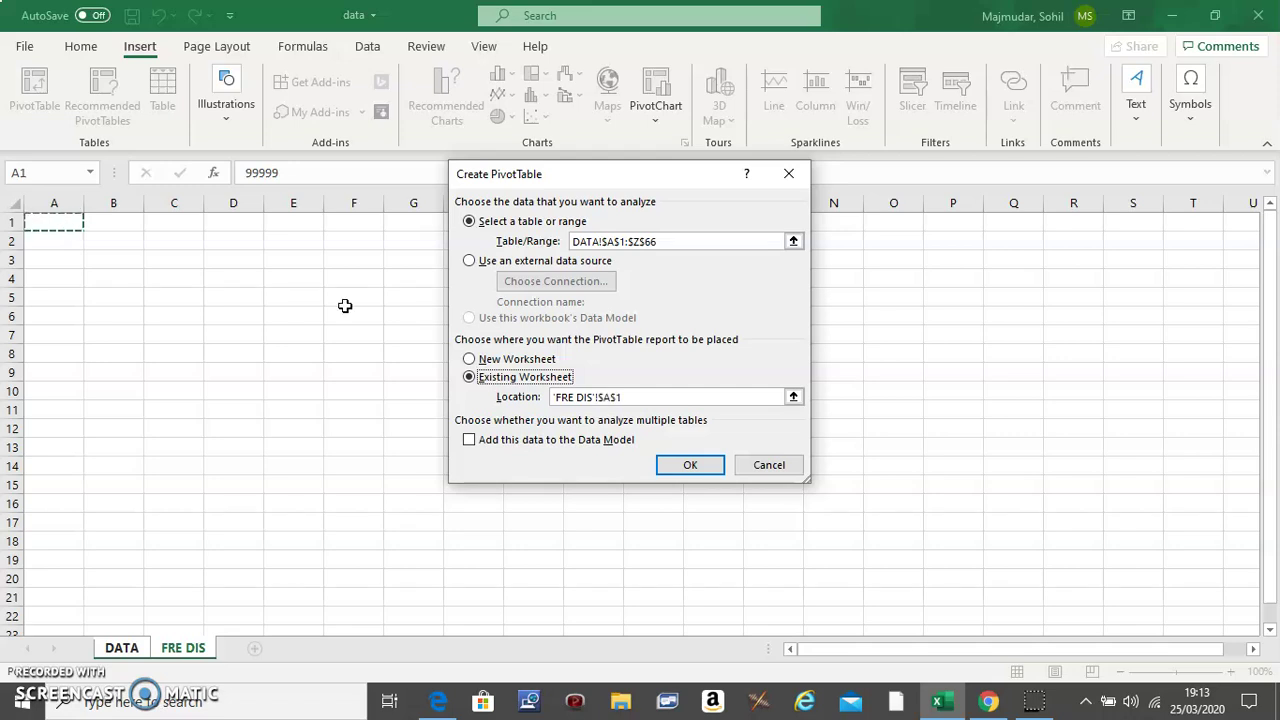
{"action": "left_click", "coordinate": [684, 468]}
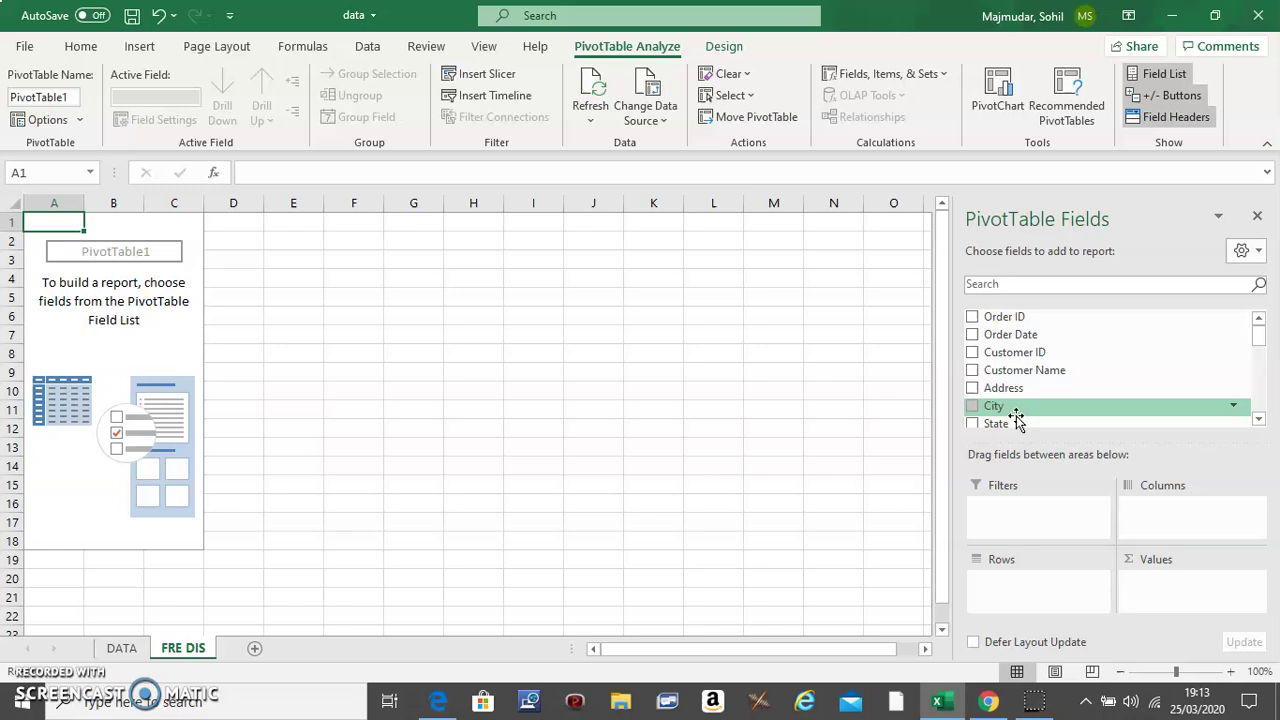
- Scroll the PivotTable field list to Revenue and place it in the Rows area
{"action": "left_click", "coordinate": [1262, 397]}
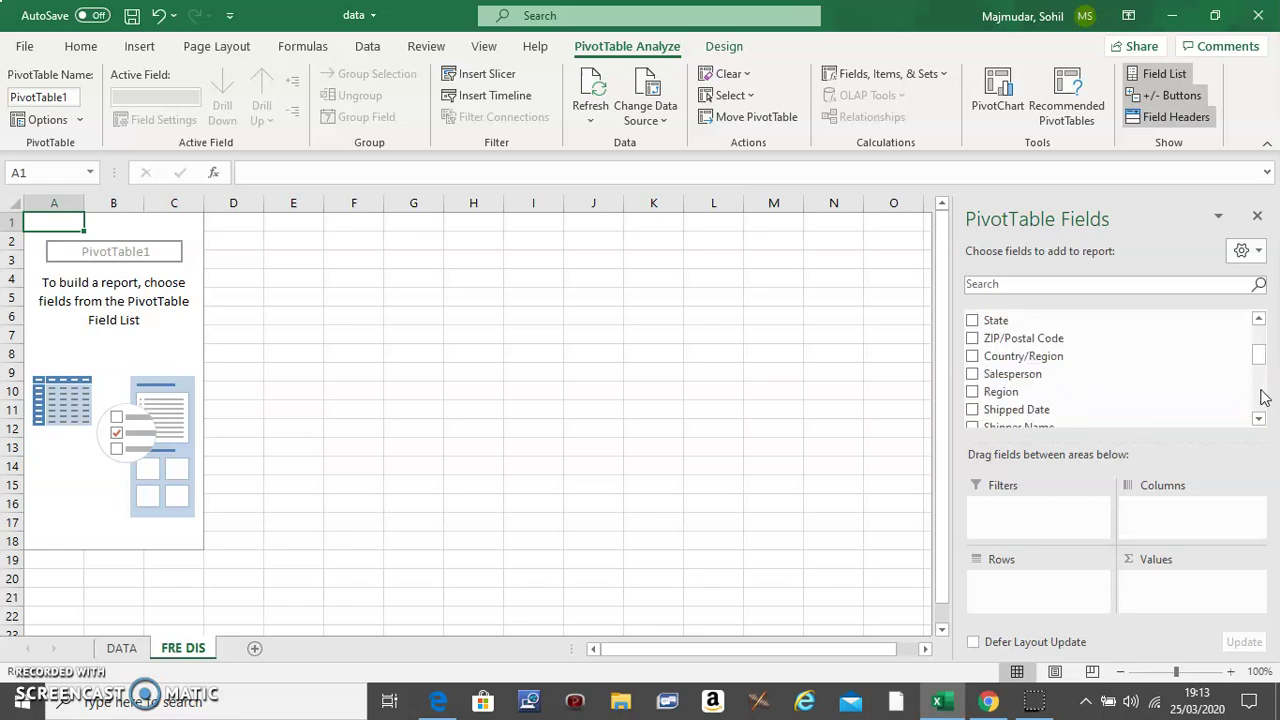
{"action": "left_click", "coordinate": [1262, 397]}
{"action": "left_click", "coordinate": [1262, 397]}
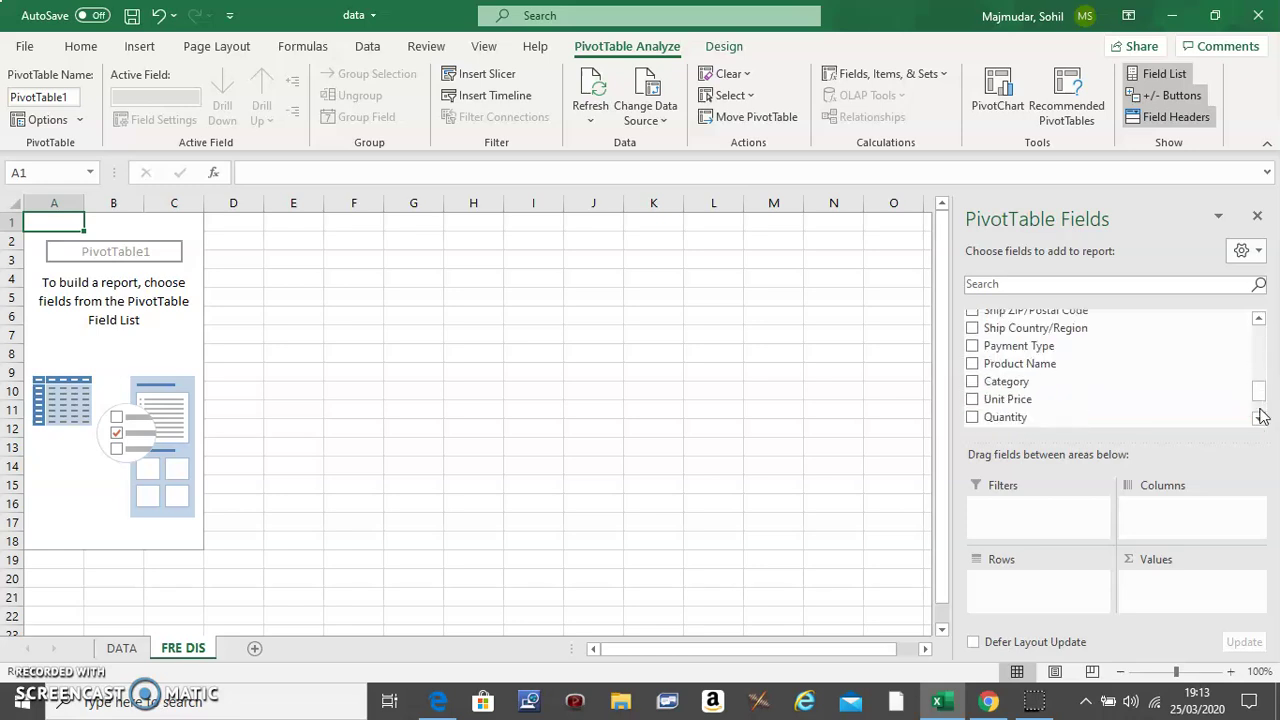
{"action": "left_click", "coordinate": [1259, 419]}
{"action": "left_click", "coordinate": [1259, 419]}
{"action": "left_click", "coordinate": [1259, 419]}
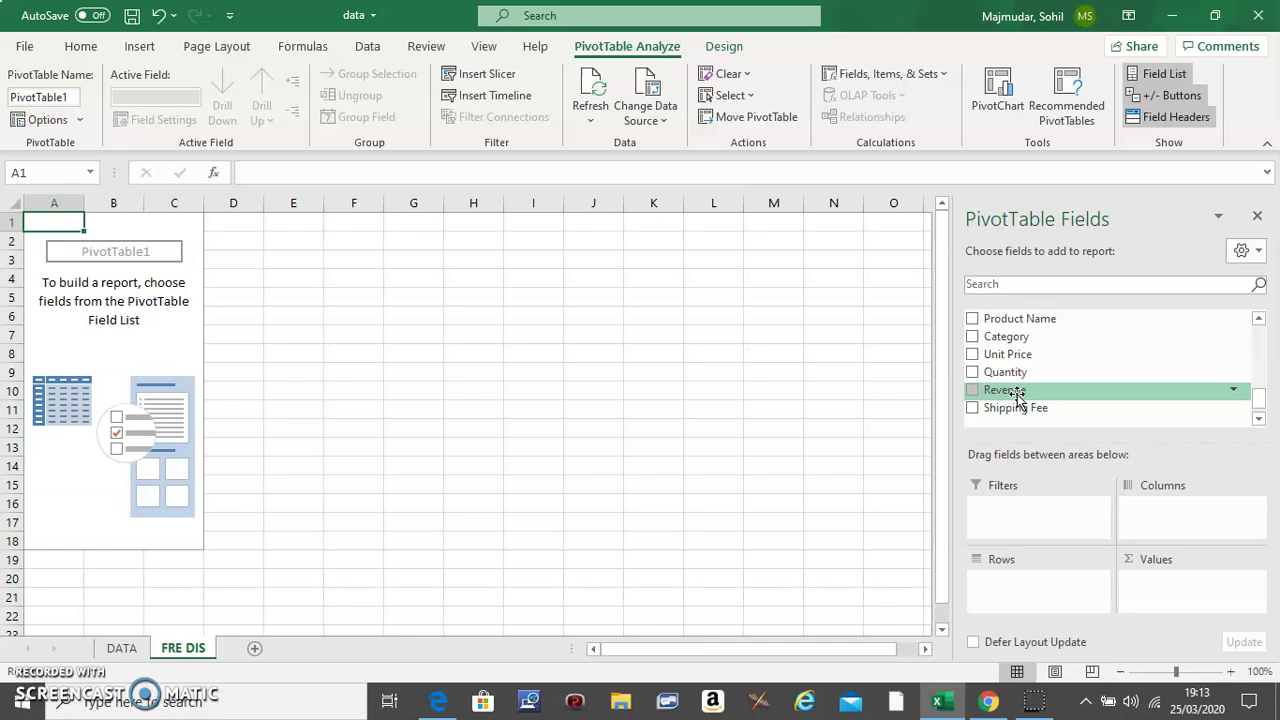
{"action": "left_click_drag", "start_coordinate": [1017, 396], "coordinate": [1022, 586]}
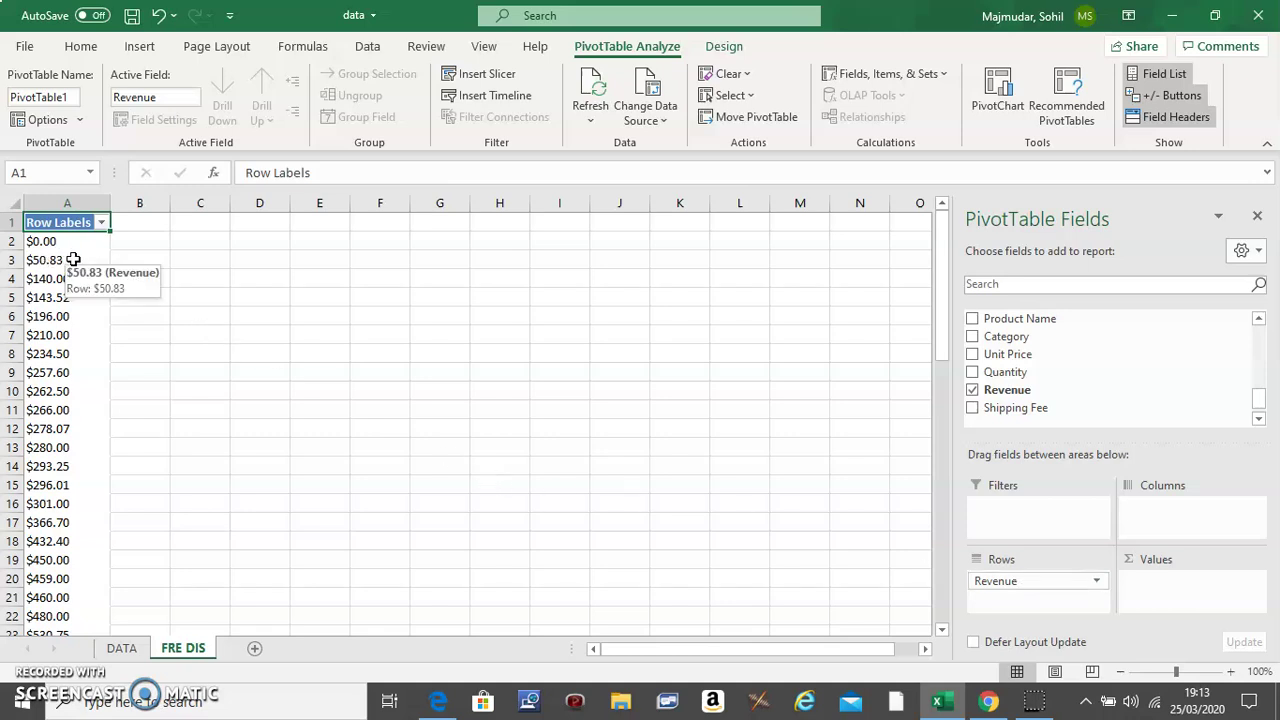
- Group the Revenue row labels starting at 0, ending at 4399, by 1000
{"action": "left_click", "coordinate": [73, 259]}
{"action": "right_click", "coordinate": [73, 259]}
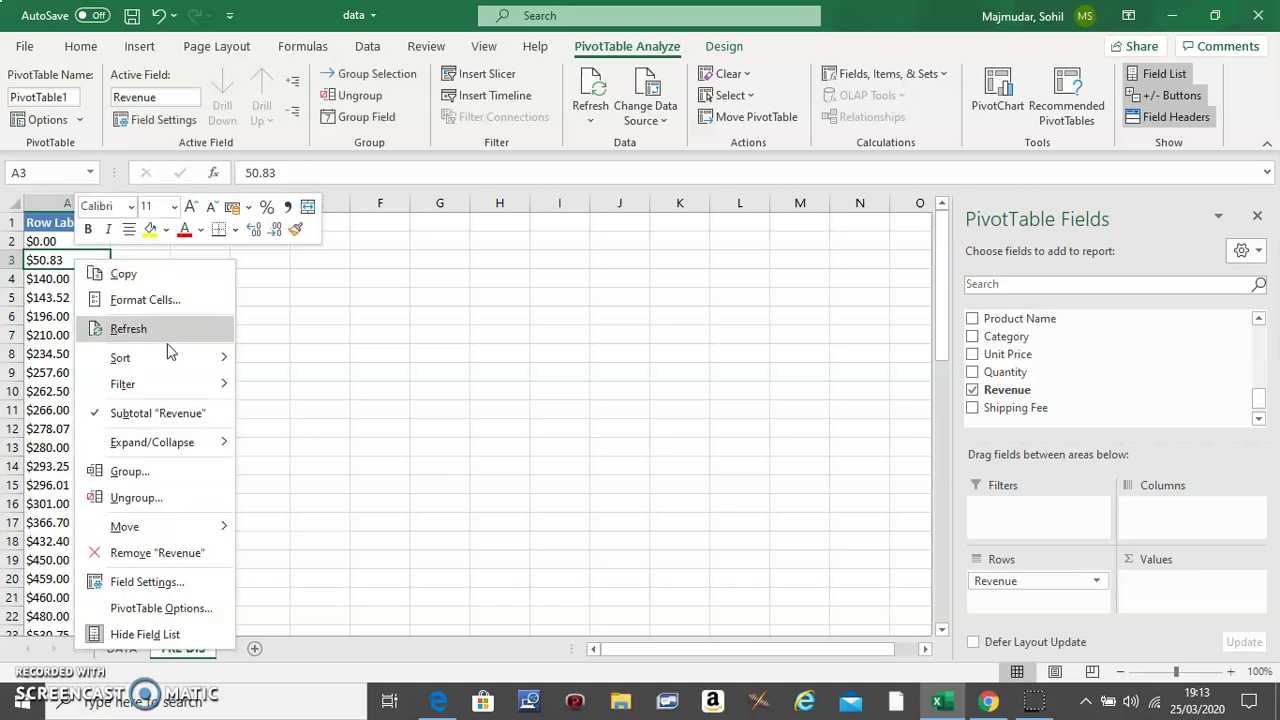
{"action": "left_click", "coordinate": [193, 481]}
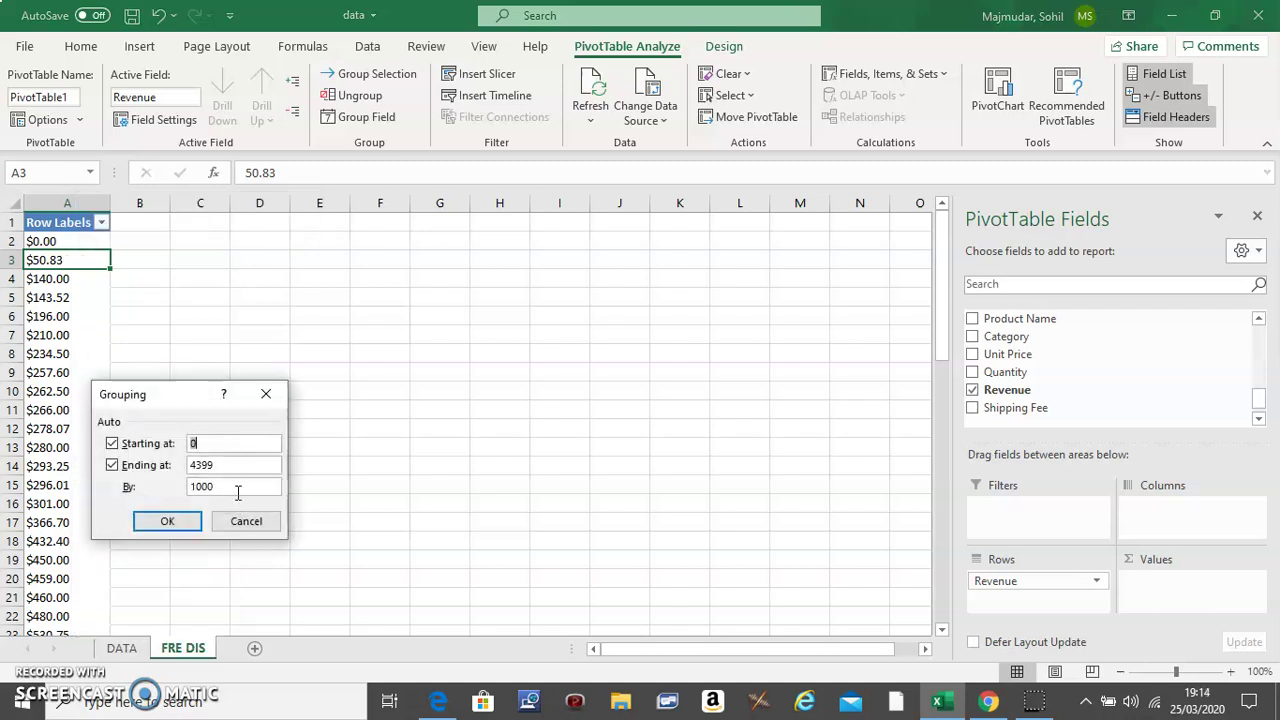
{"action": "left_click", "coordinate": [218, 443]}
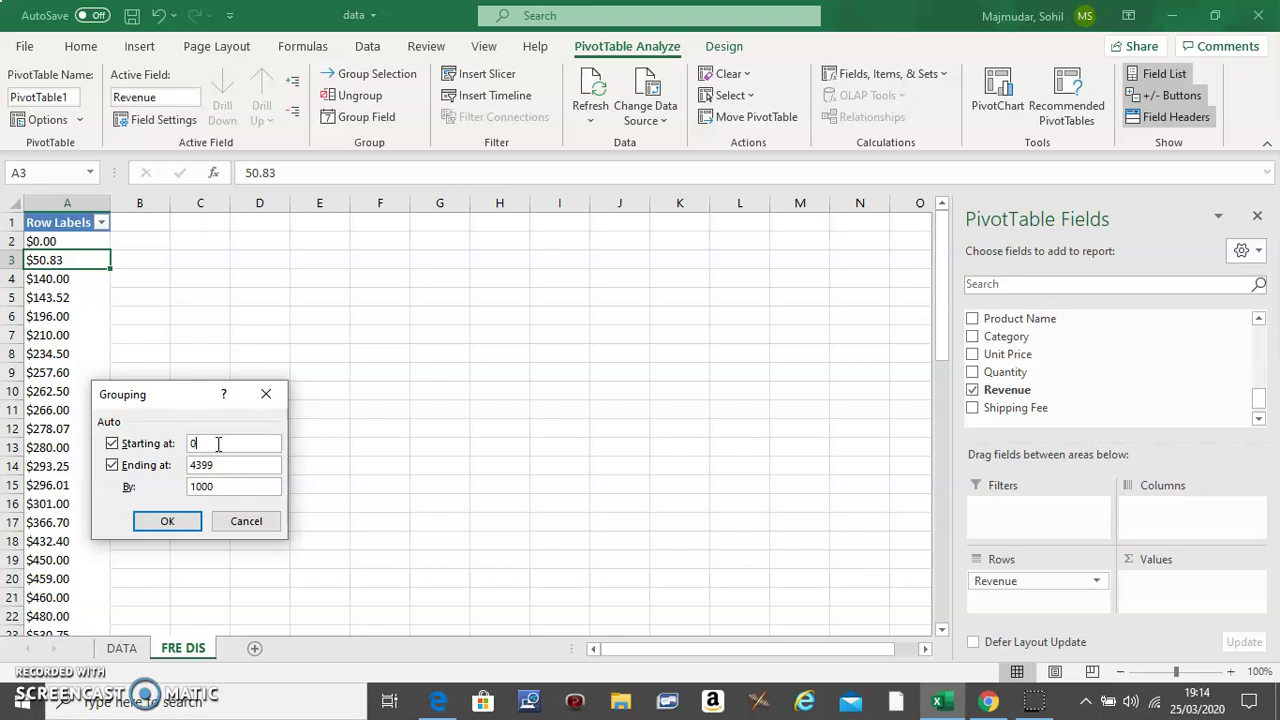
{"action": "left_click", "coordinate": [168, 521]}
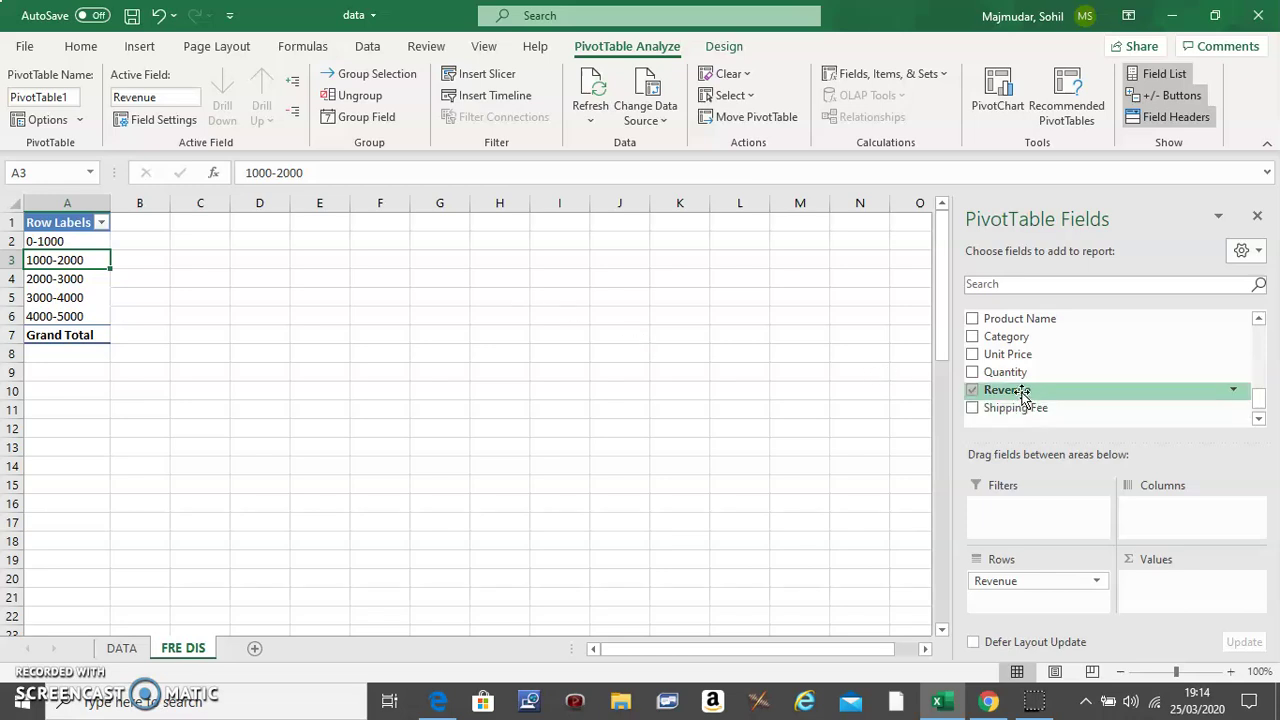
- Add Revenue to Values as a count and rename that column 'Frequency'
{"action": "left_click_drag", "start_coordinate": [1022, 395], "coordinate": [1170, 588]}
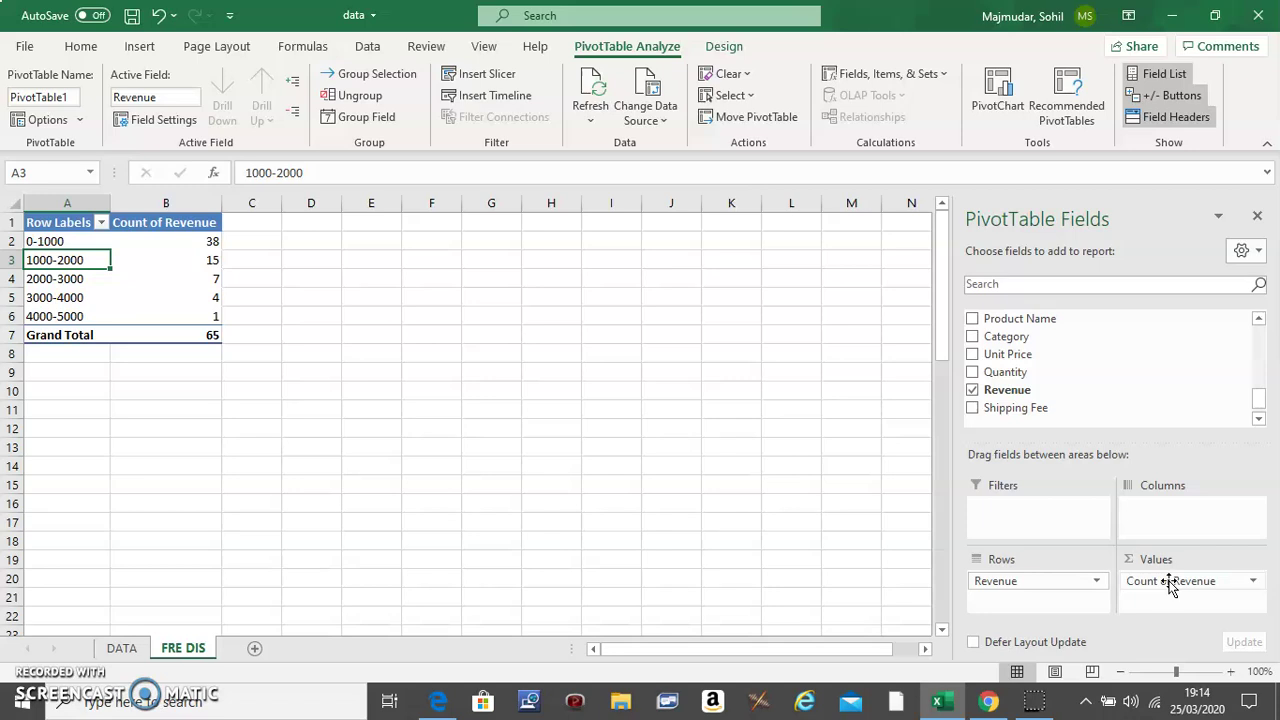
{"action": "double_click", "coordinate": [195, 222]}
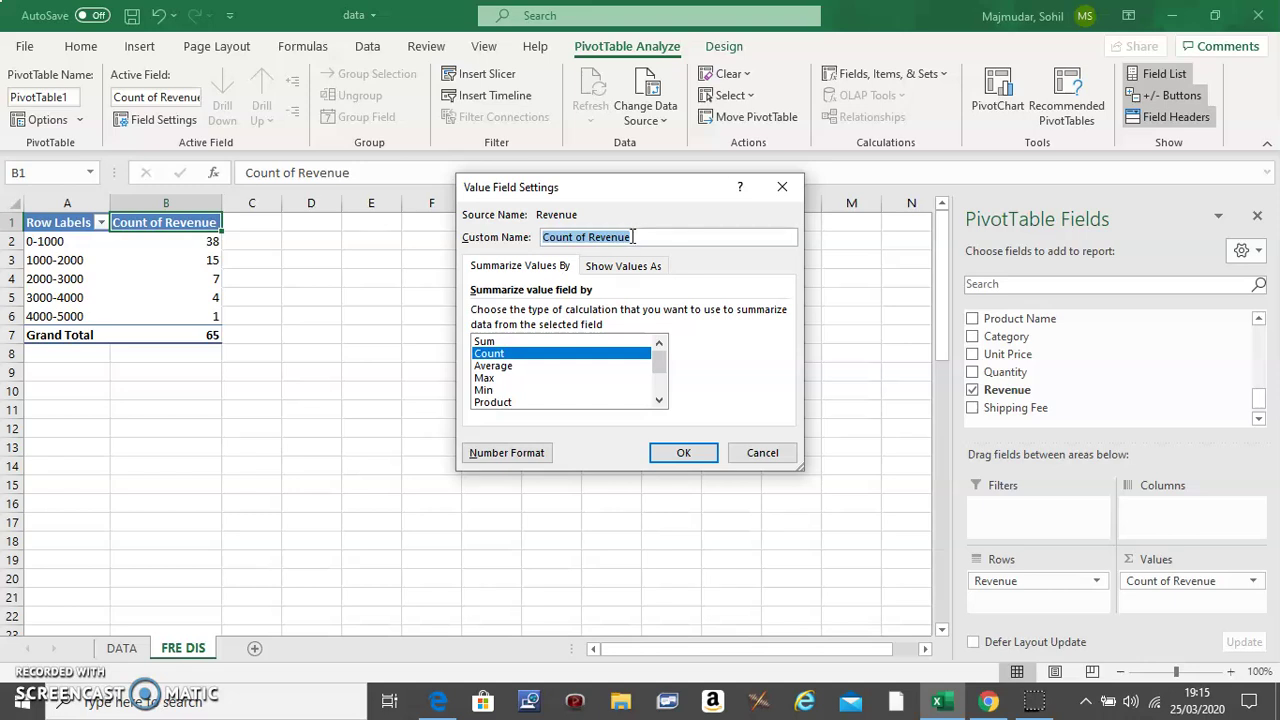
{"action": "type", "text": "Fr"}
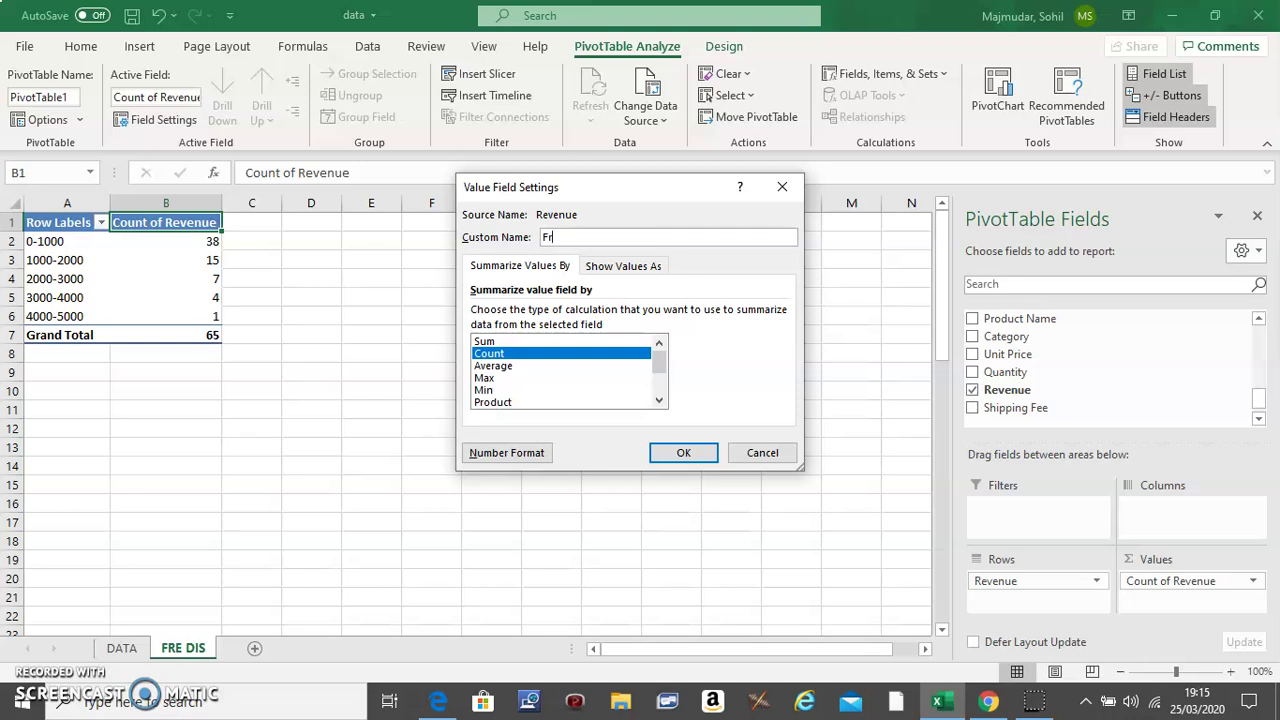
{"action": "type", "text": "equency"}
{"action": "left_click", "coordinate": [684, 453]}
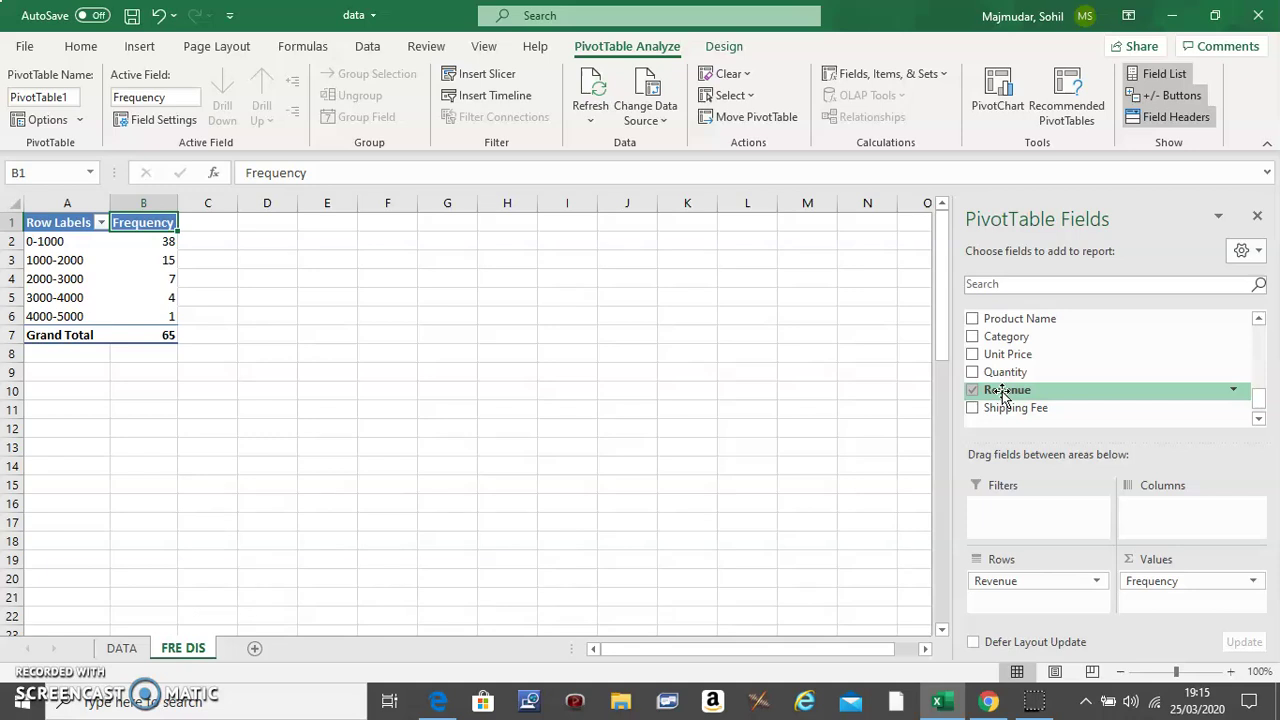
- Add a second Revenue count and show it as % of Grand Total
{"action": "left_click_drag", "start_coordinate": [1005, 395], "coordinate": [1173, 601]}
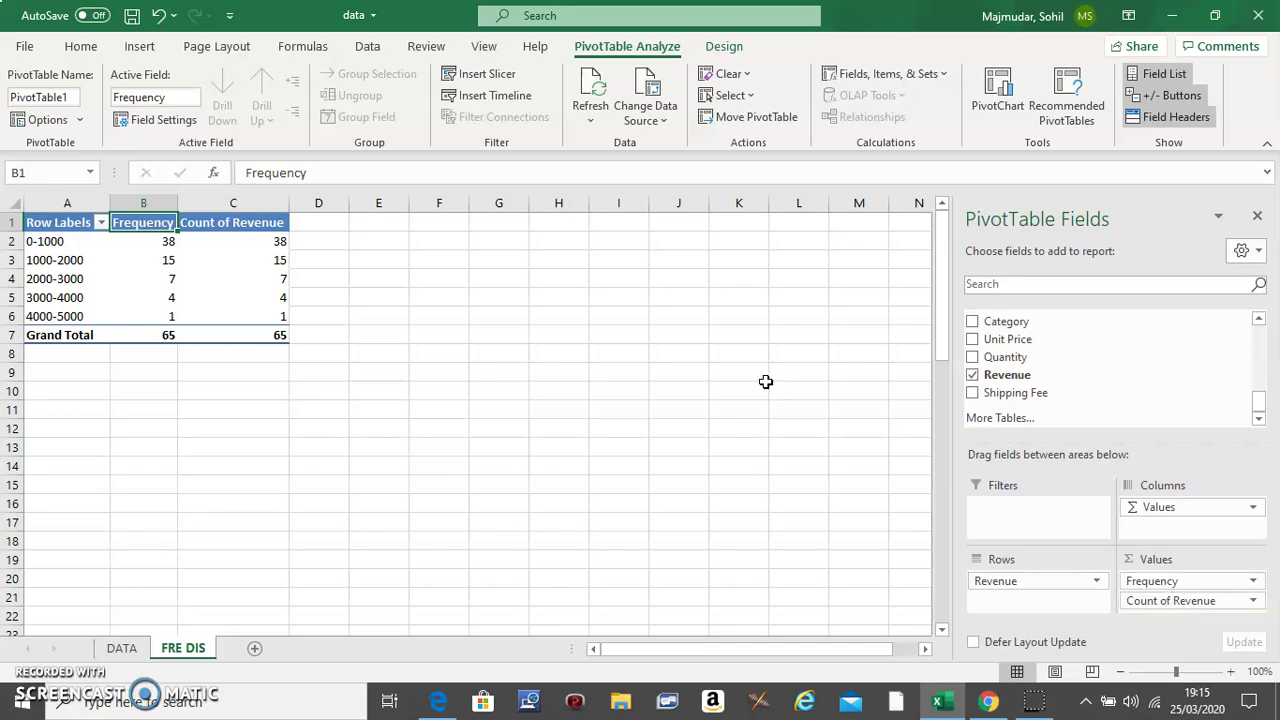
{"action": "right_click", "coordinate": [233, 260]}
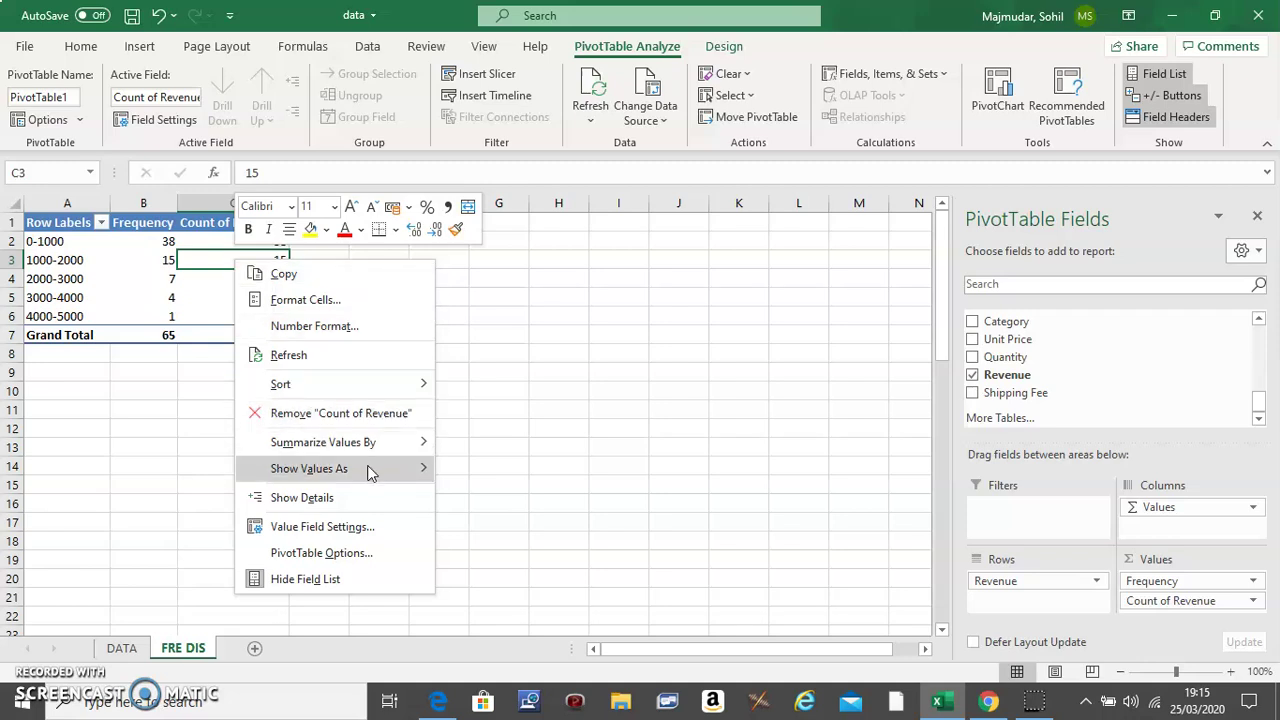
{"action": "mouse_move", "coordinate": [370, 472]}
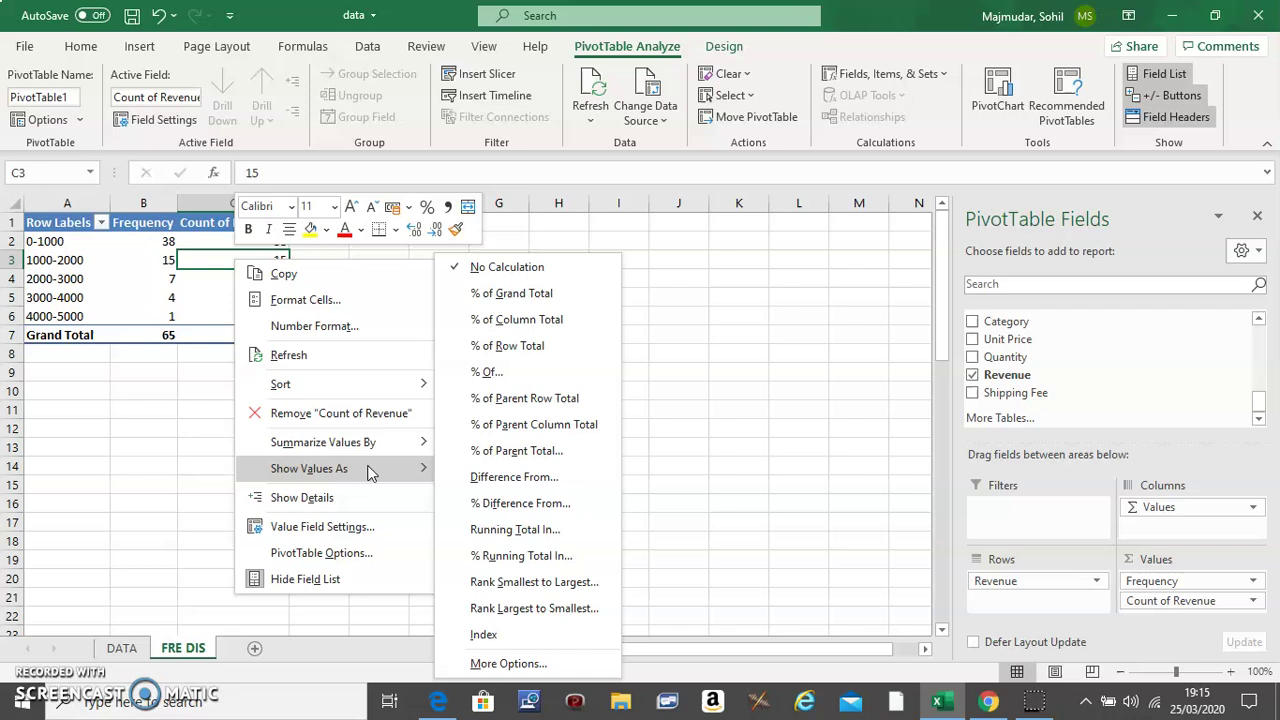
{"action": "left_click", "coordinate": [530, 294]}
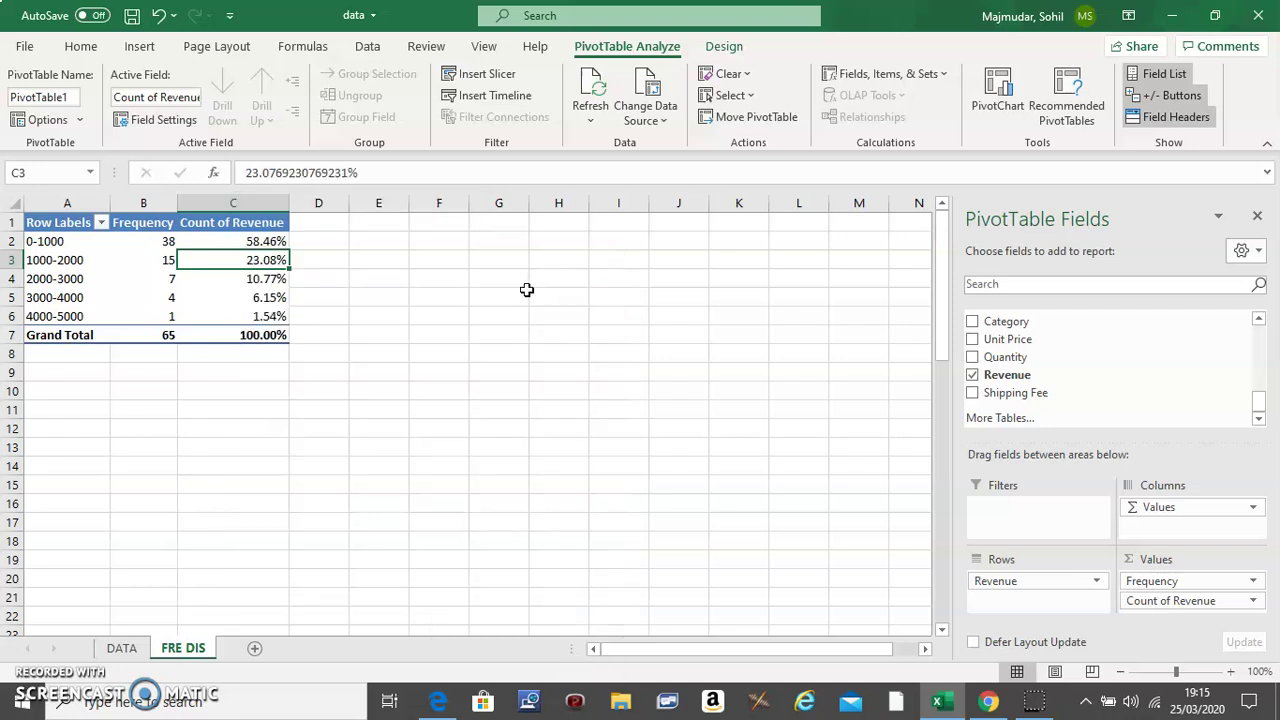
- Rename the percentage column from Count of Revenue to 'Relative frequency'
{"action": "double_click", "coordinate": [245, 222]}
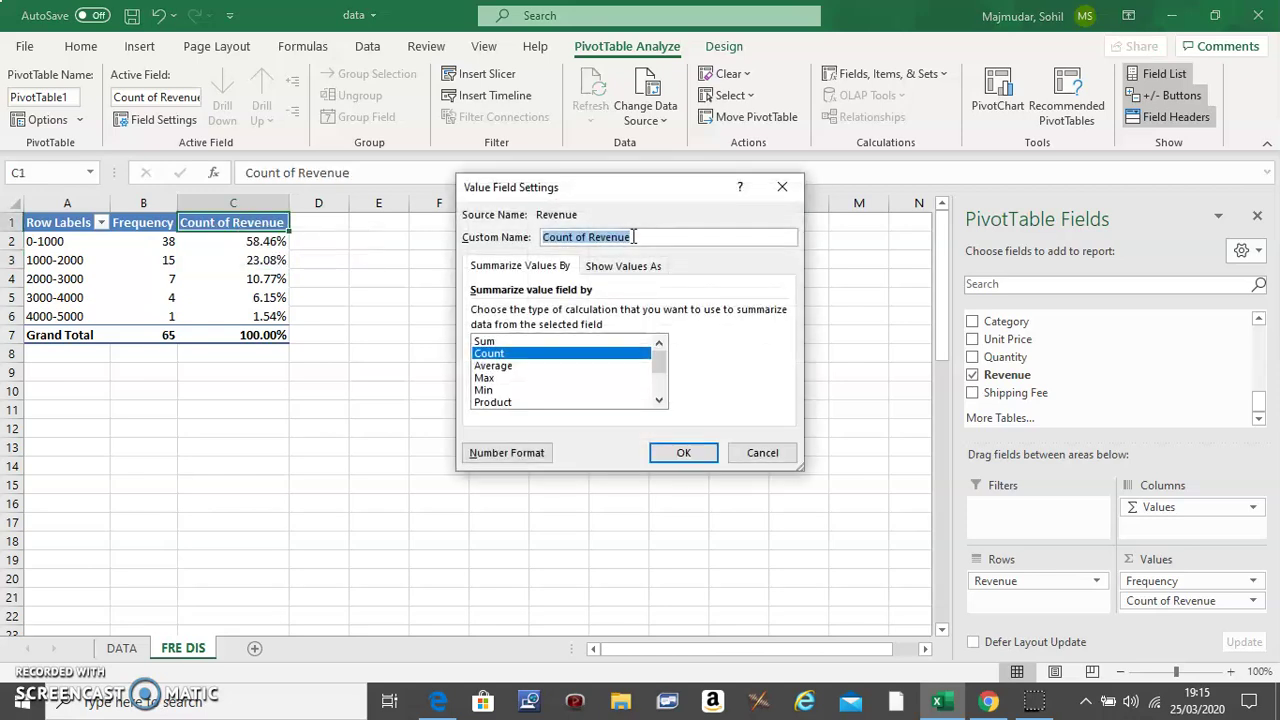
{"action": "type", "text": "R"}
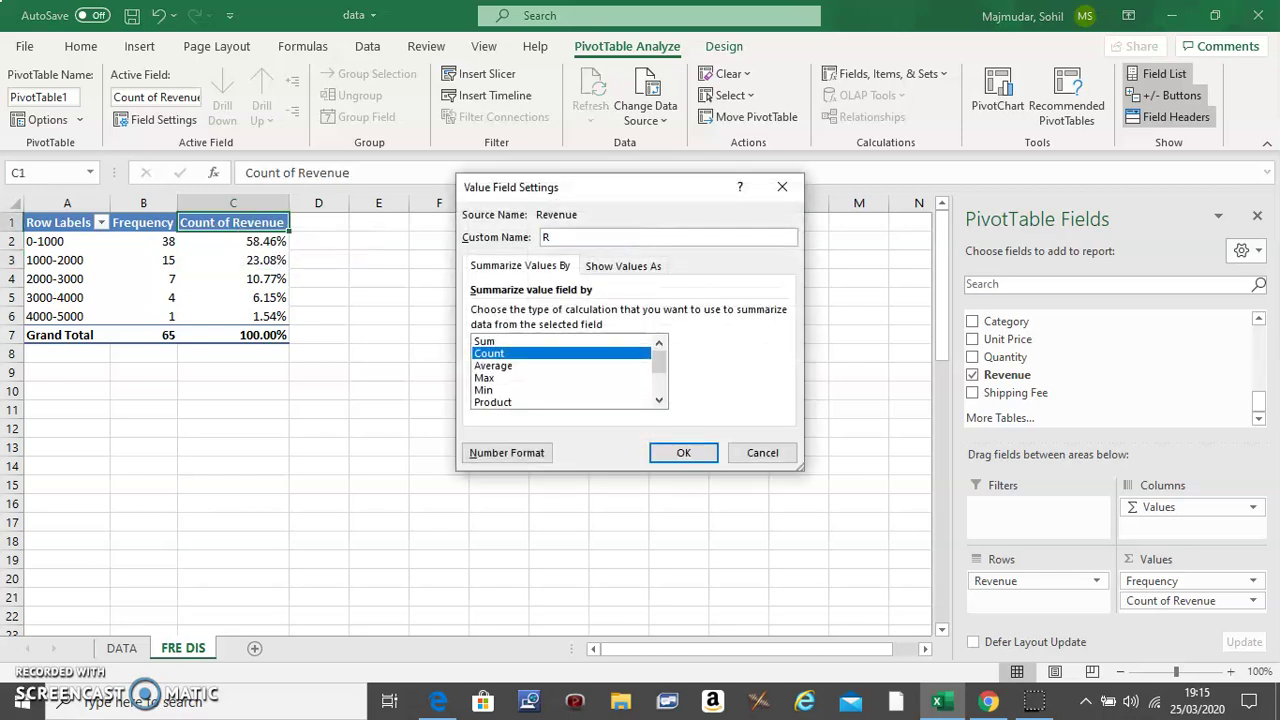
{"action": "type", "text": "elative frequency"}
{"action": "left_click", "coordinate": [683, 453]}
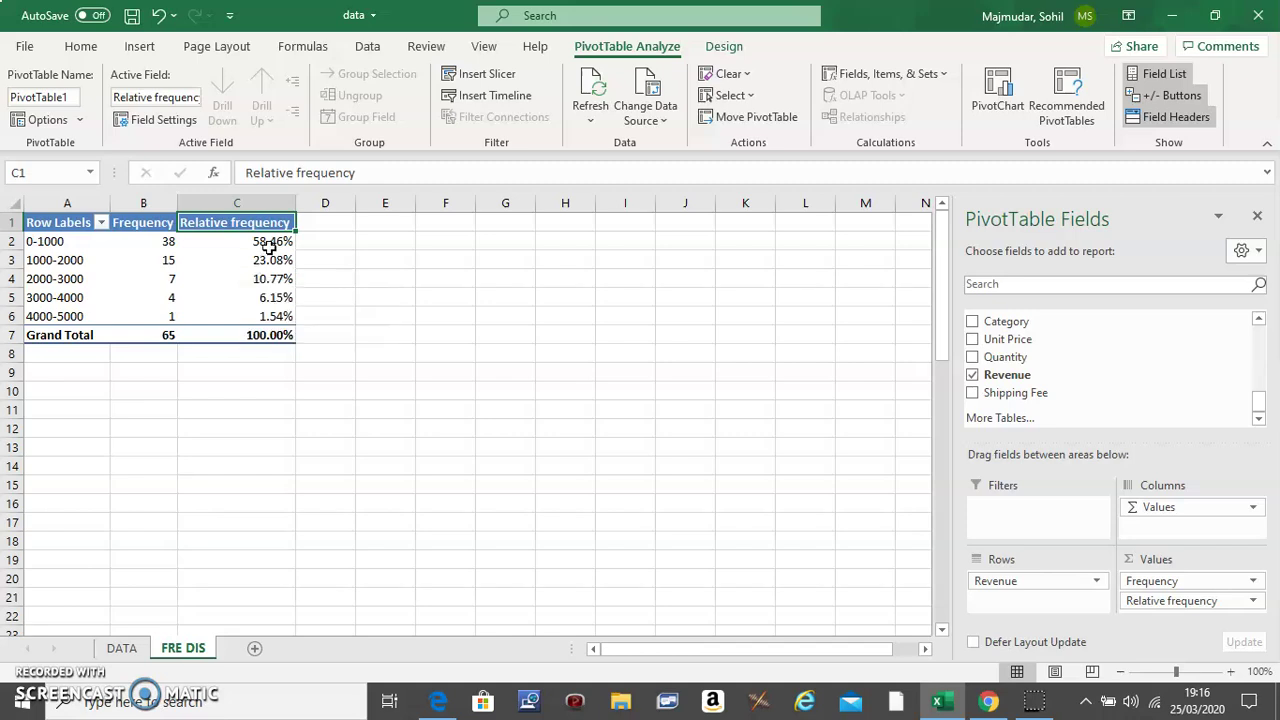
- Add Revenue to the Values area a third time as a count in column D
{"action": "mouse_move", "coordinate": [291, 246]}
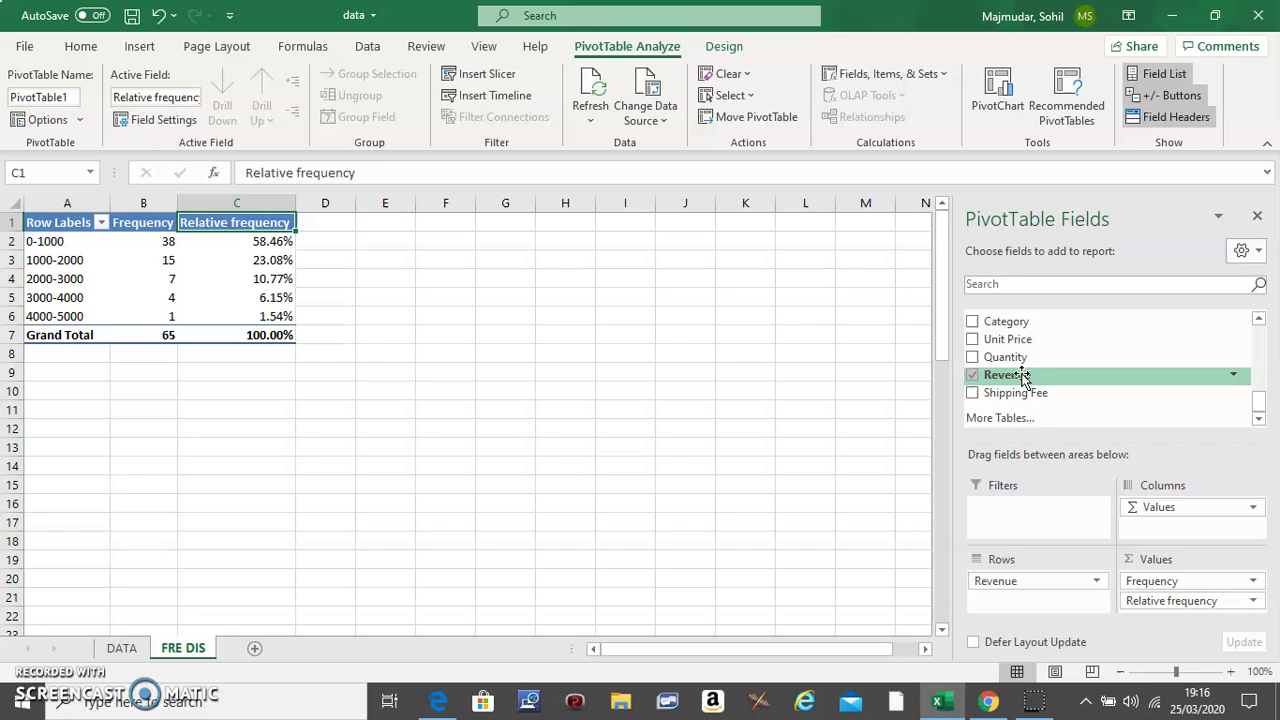
{"action": "left_click_drag", "start_coordinate": [1022, 379], "coordinate": [1178, 619]}
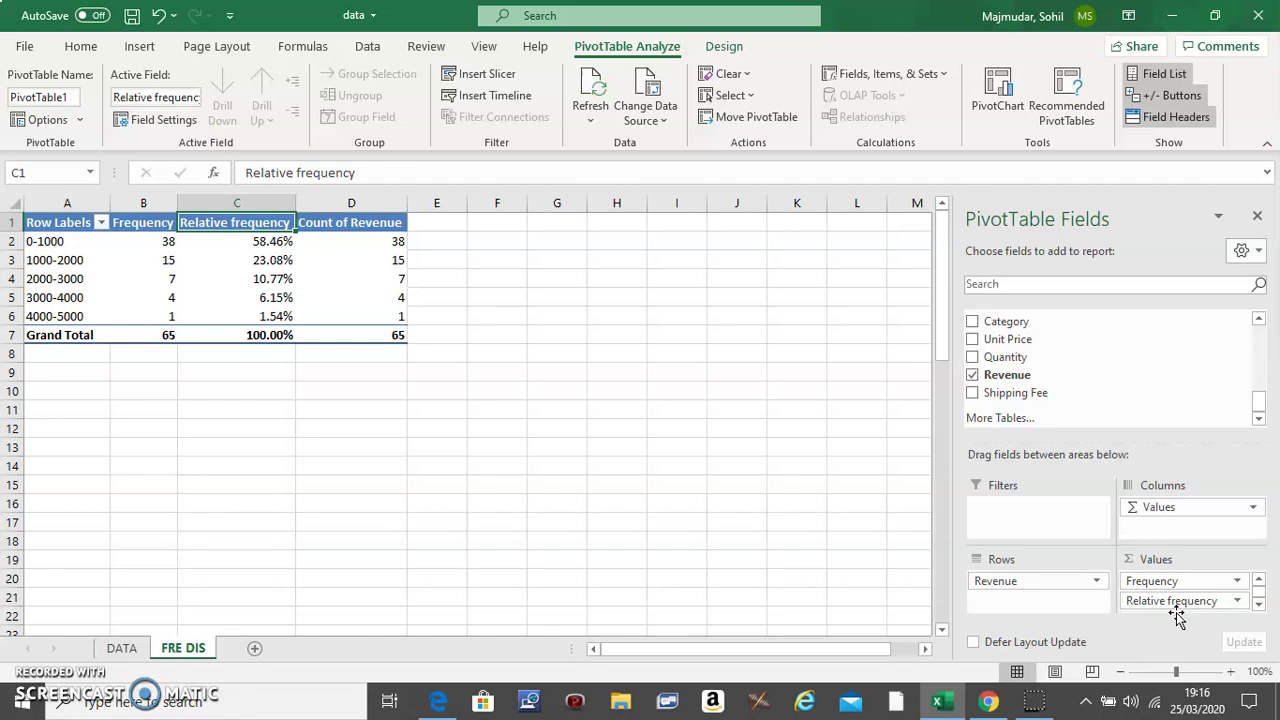
- Show column D as a Running Total In with Revenue as the base field
{"action": "right_click", "coordinate": [381, 259]}
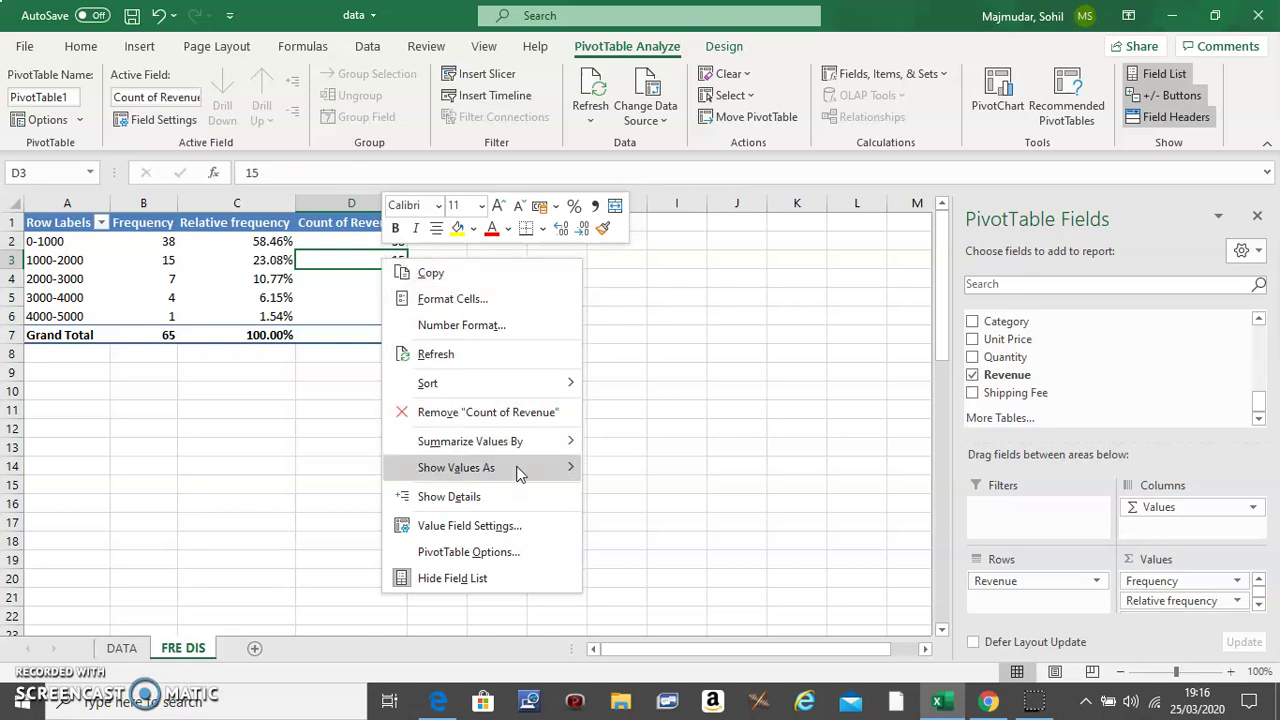
{"action": "mouse_move", "coordinate": [519, 474]}
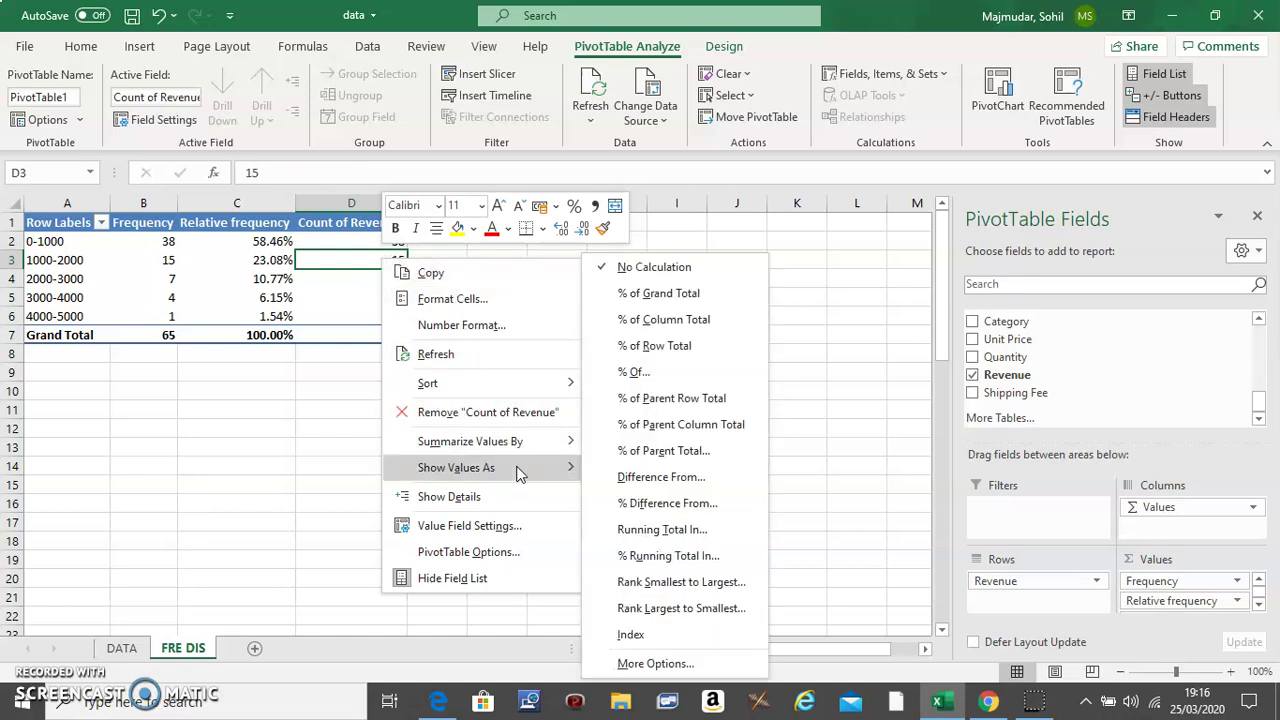
{"action": "left_click", "coordinate": [645, 531]}
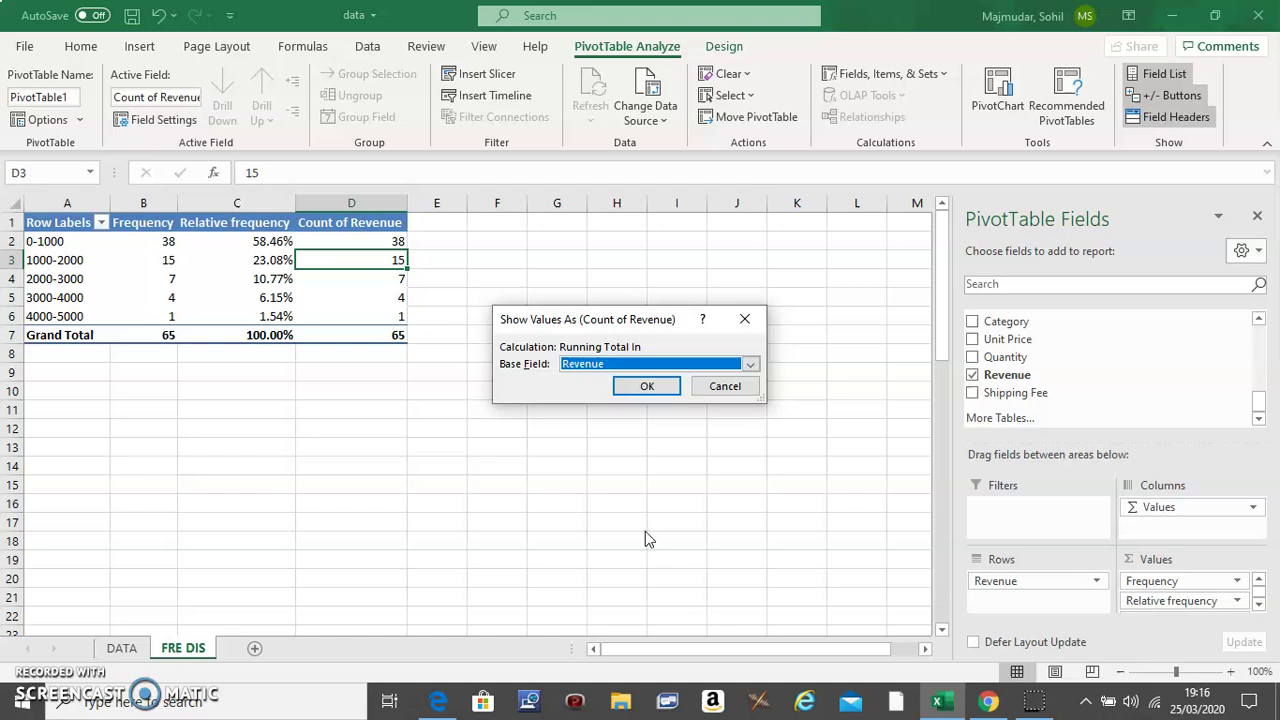
{"action": "left_click", "coordinate": [643, 387]}
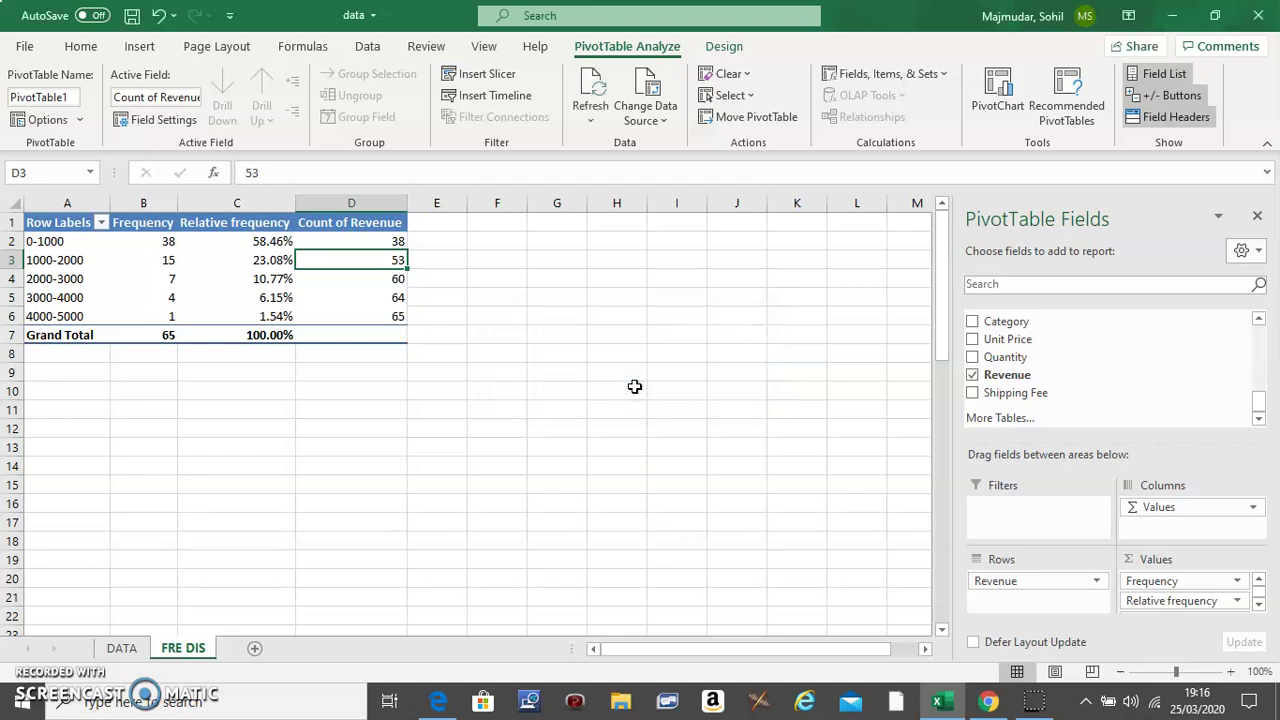
- Rename column D to 'Cumulative frequency'
{"action": "double_click", "coordinate": [380, 230]}
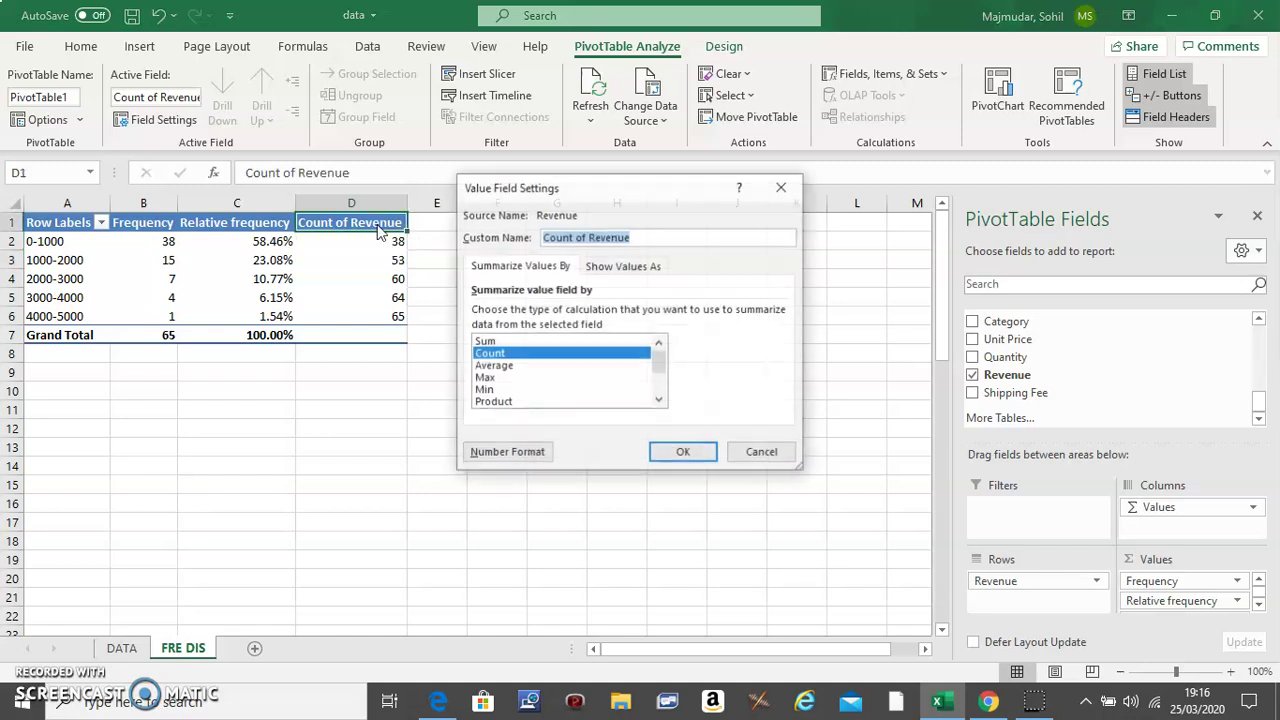
{"action": "type", "text": "C"}
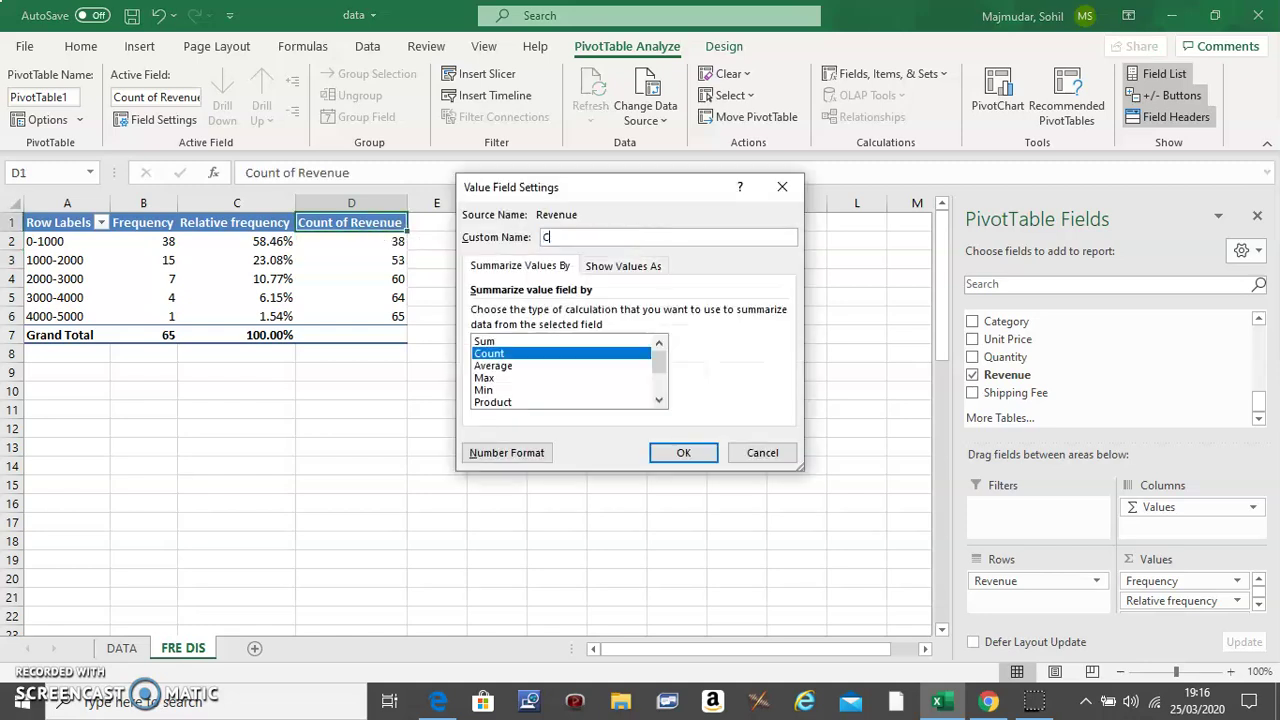
{"action": "type", "text": "umulative frequency"}
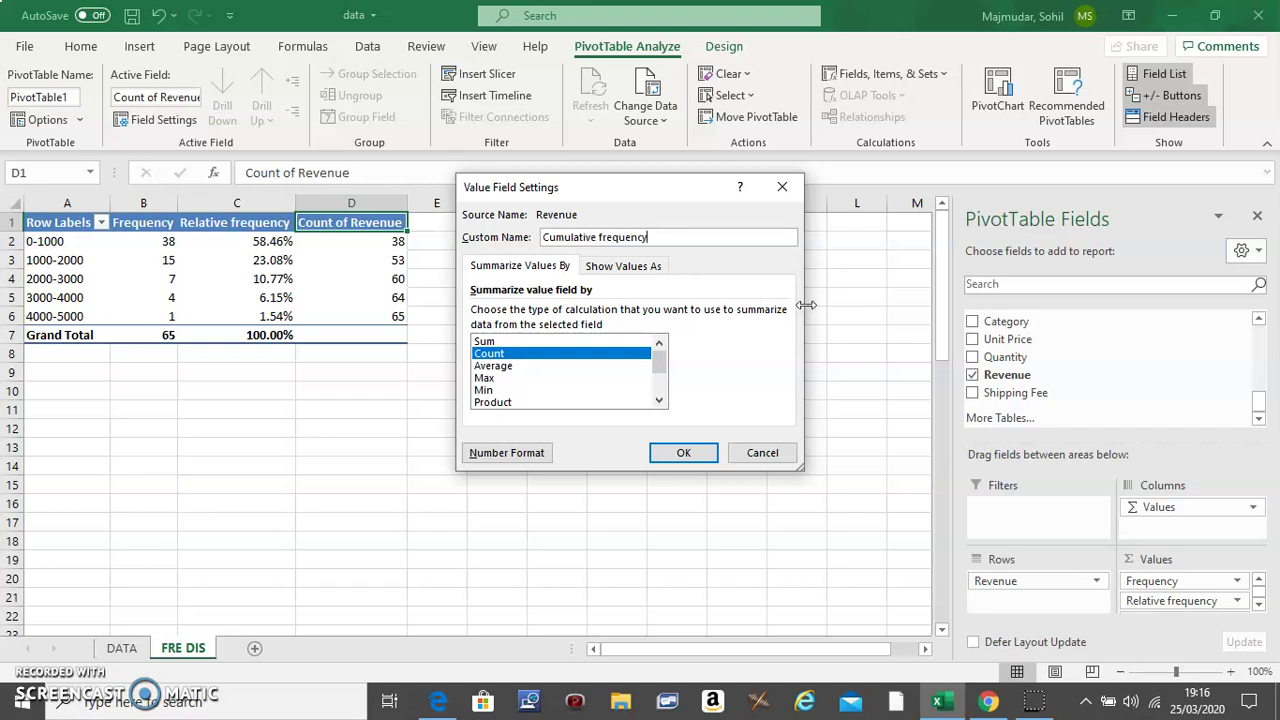
{"action": "left_click", "coordinate": [677, 449]}
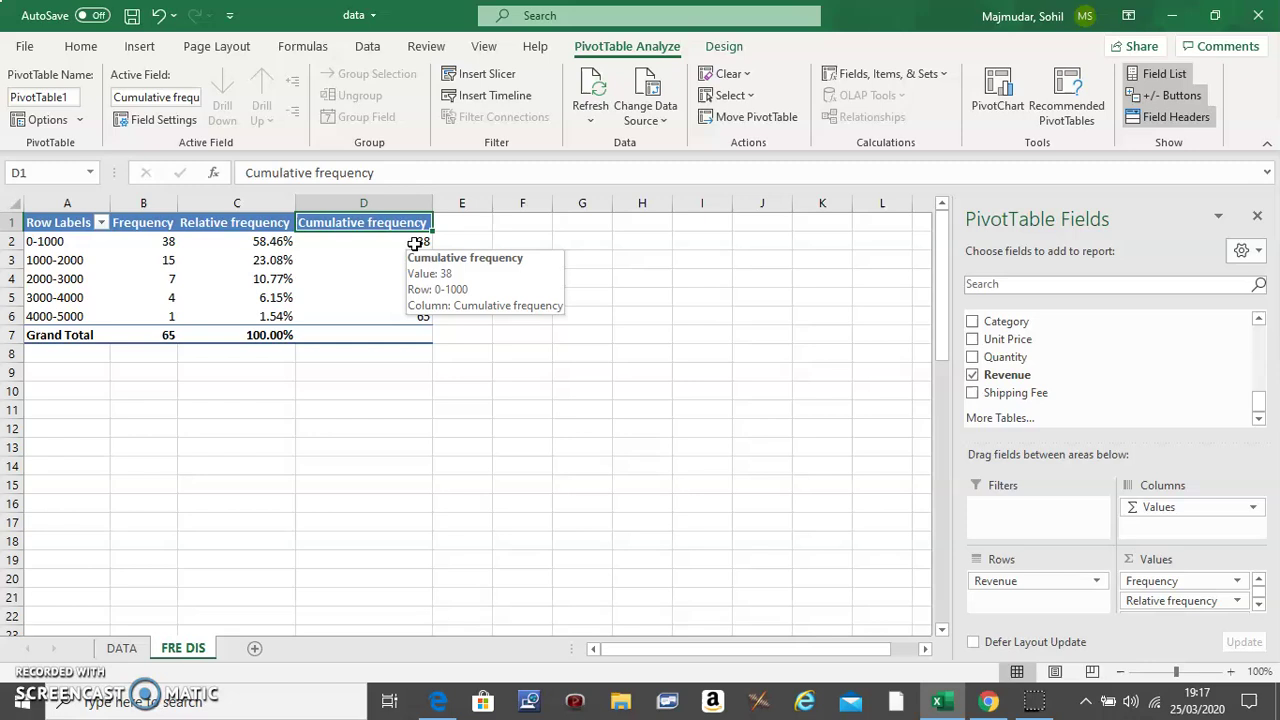
- Add Revenue to the Values area a fourth time as a count in column E
{"action": "mouse_move", "coordinate": [168, 270]}
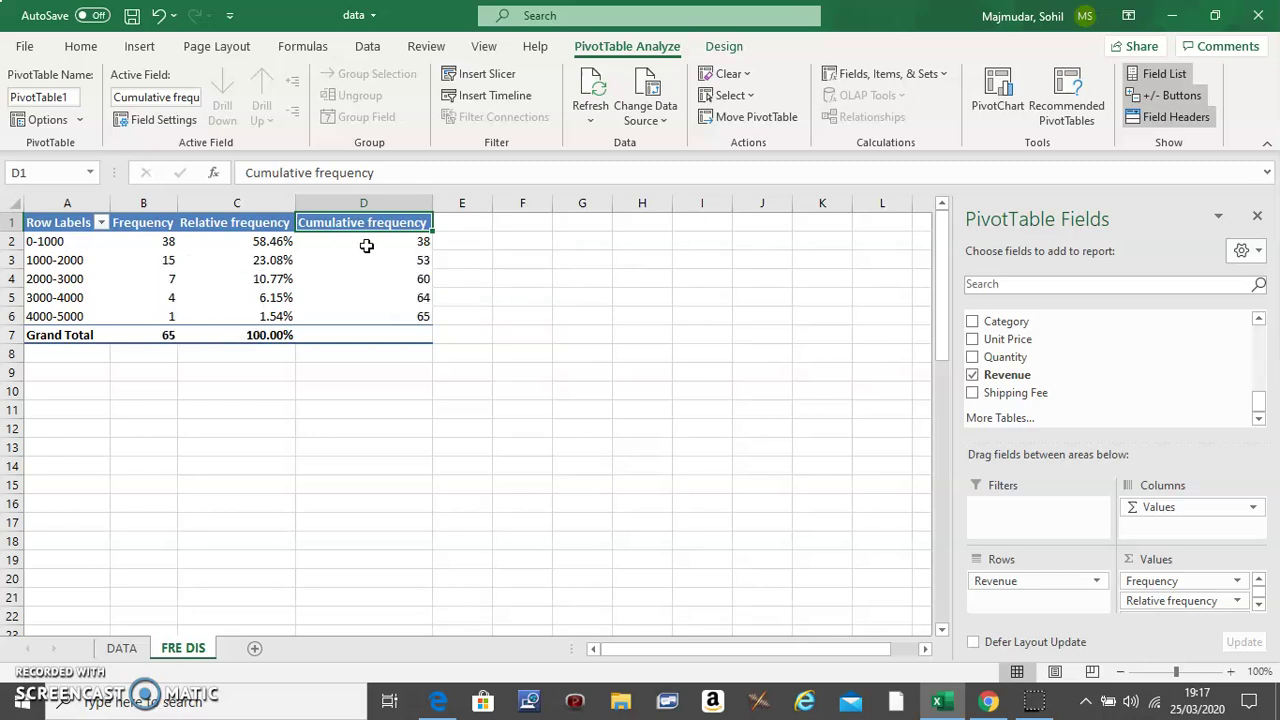
{"action": "mouse_move", "coordinate": [401, 263]}
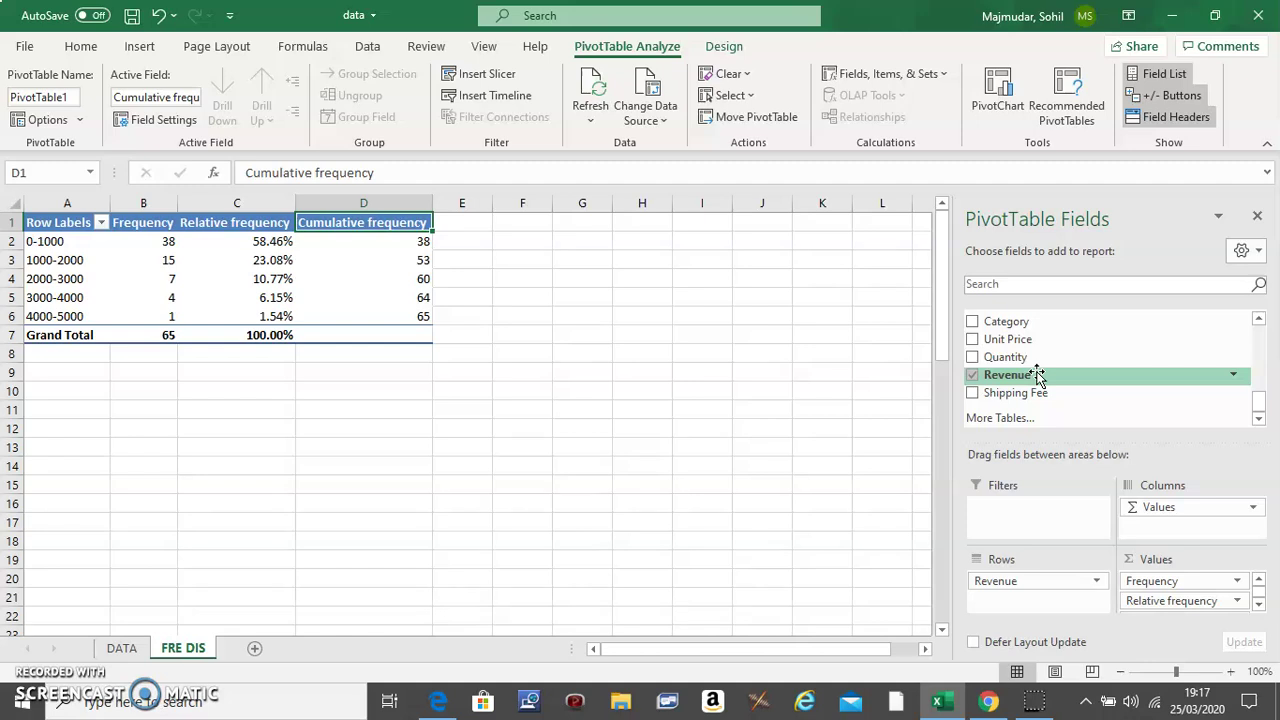
{"action": "left_click_drag", "start_coordinate": [1037, 376], "coordinate": [1177, 618]}
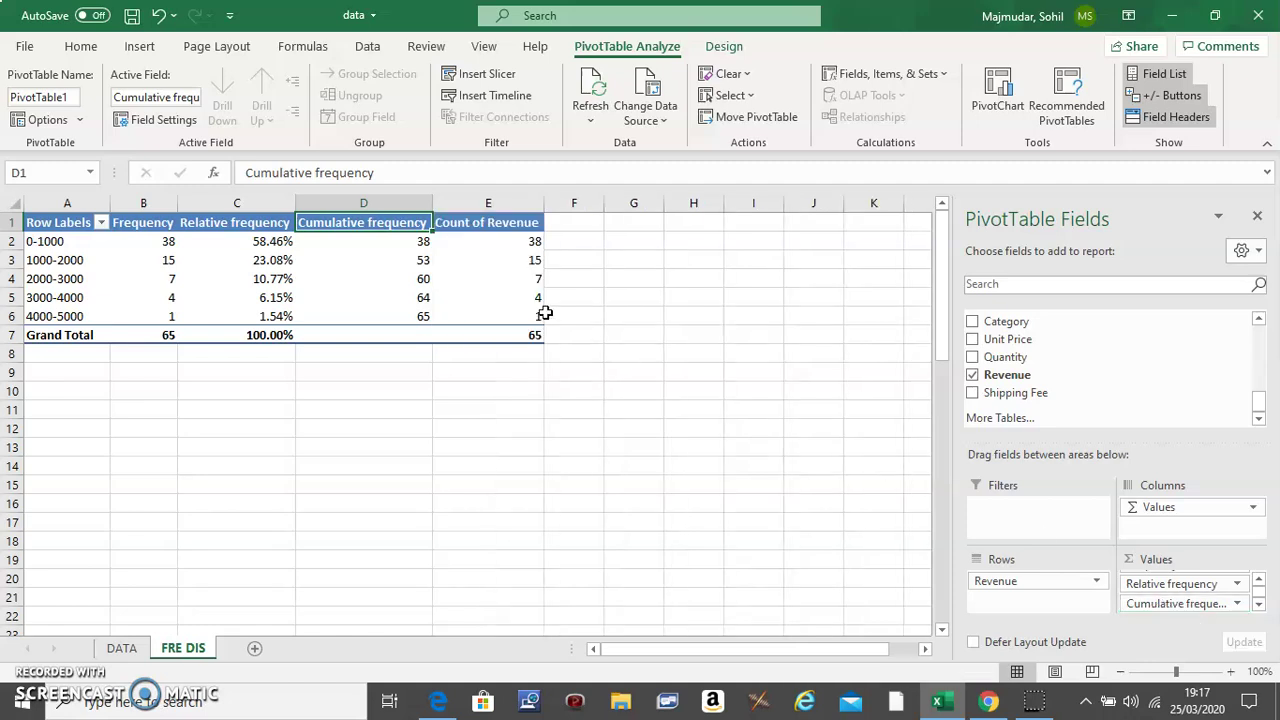
- Show column E as a % Running Total In with Revenue as the base field
{"action": "right_click", "coordinate": [496, 259]}
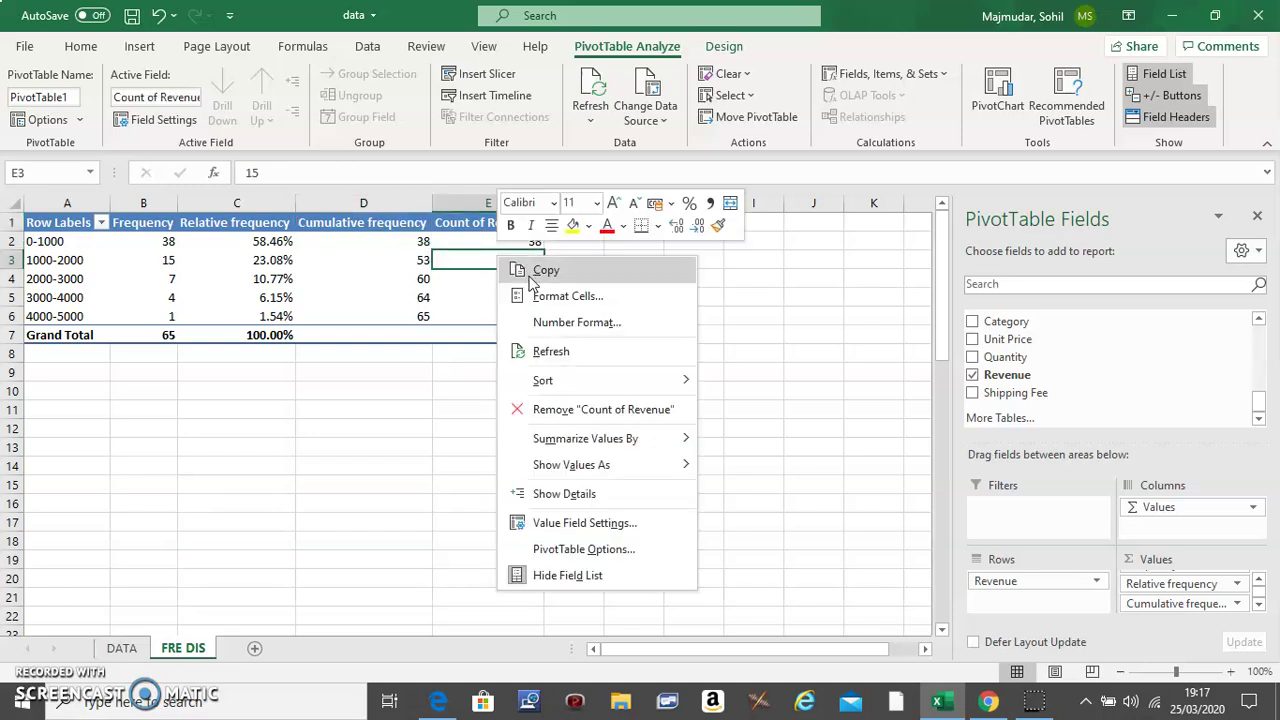
{"action": "mouse_move", "coordinate": [604, 482]}
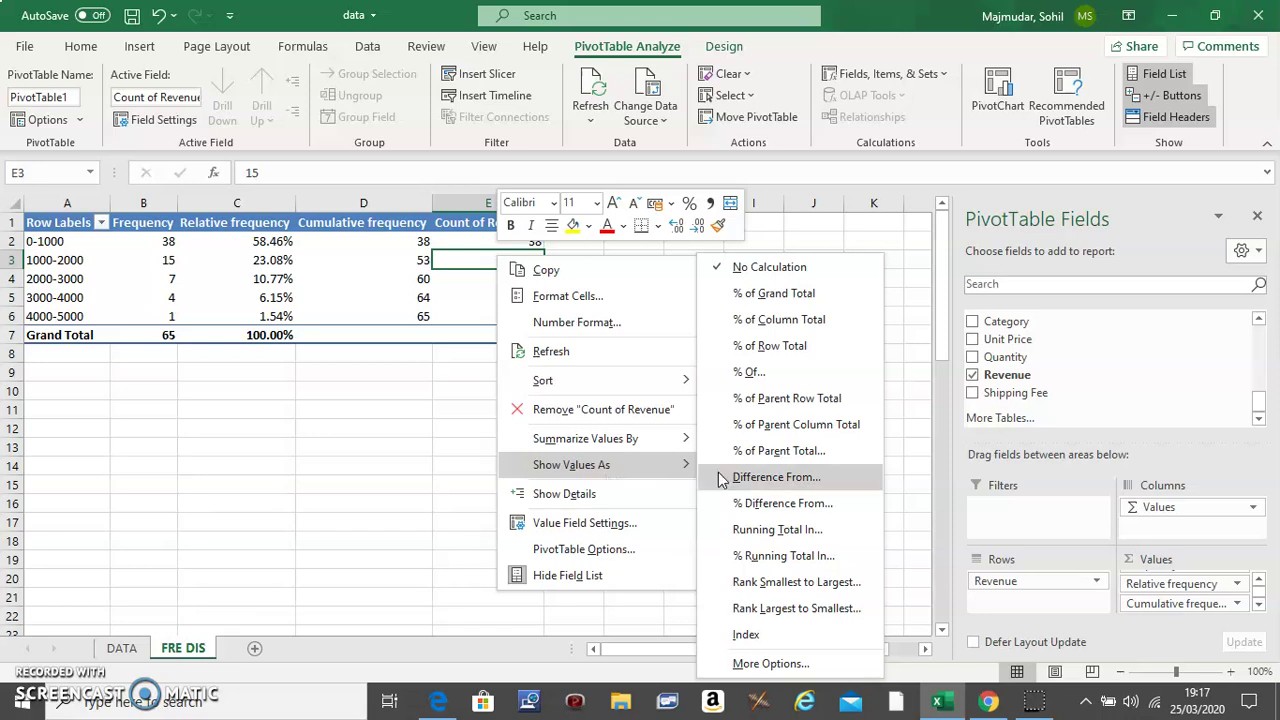
{"action": "left_click", "coordinate": [779, 556]}
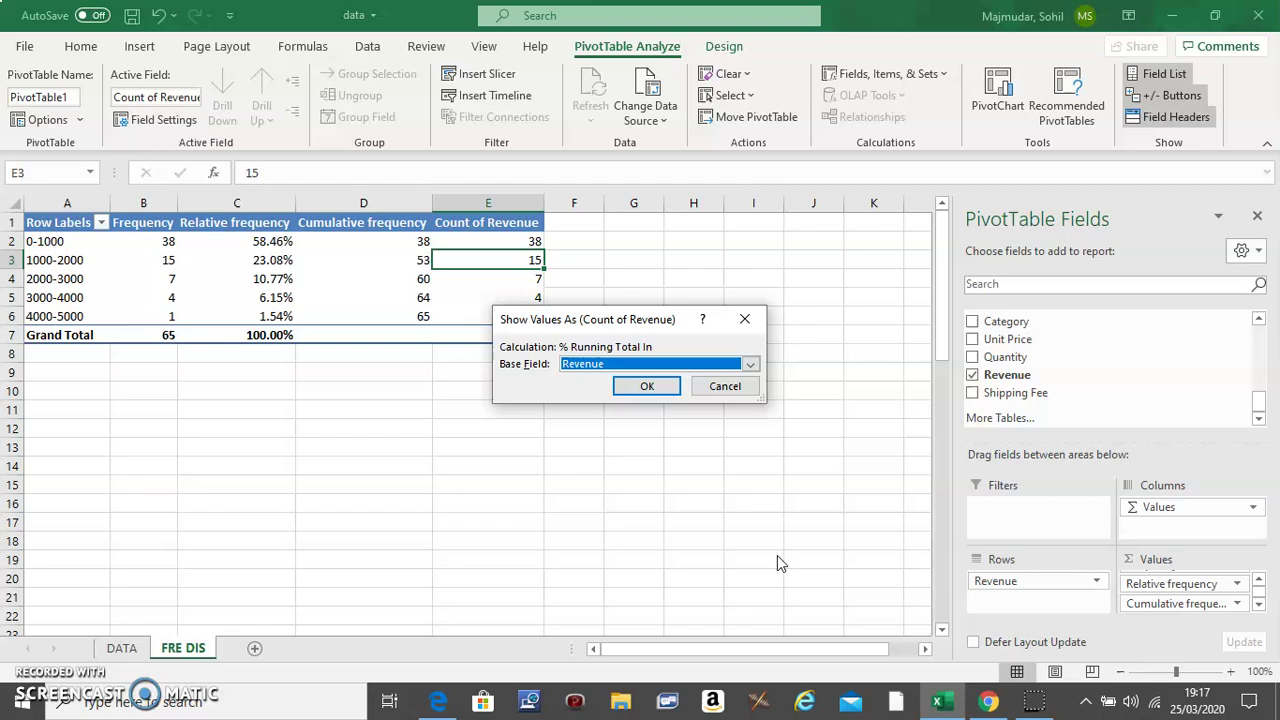
{"action": "left_click", "coordinate": [647, 382]}
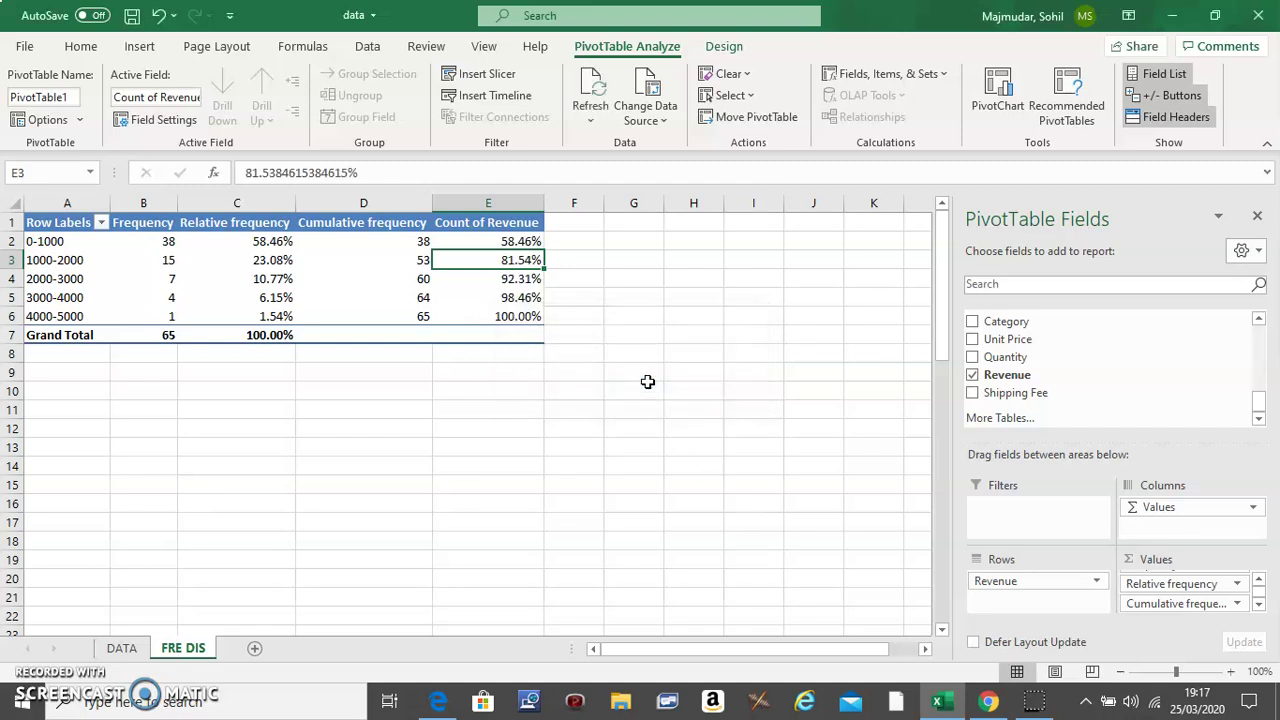
- Rename column E to 'Cumulative Relative Frequency'
{"action": "double_click", "coordinate": [474, 221]}
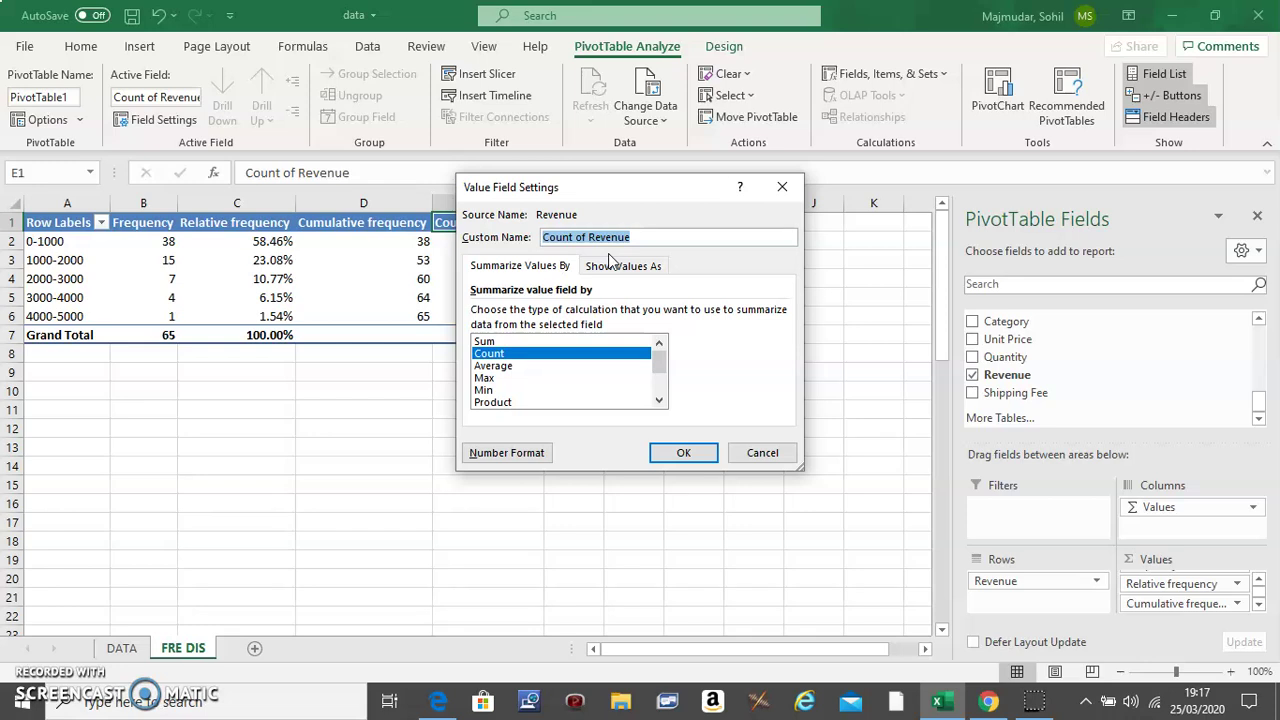
{"action": "type", "text": "Cumula"}
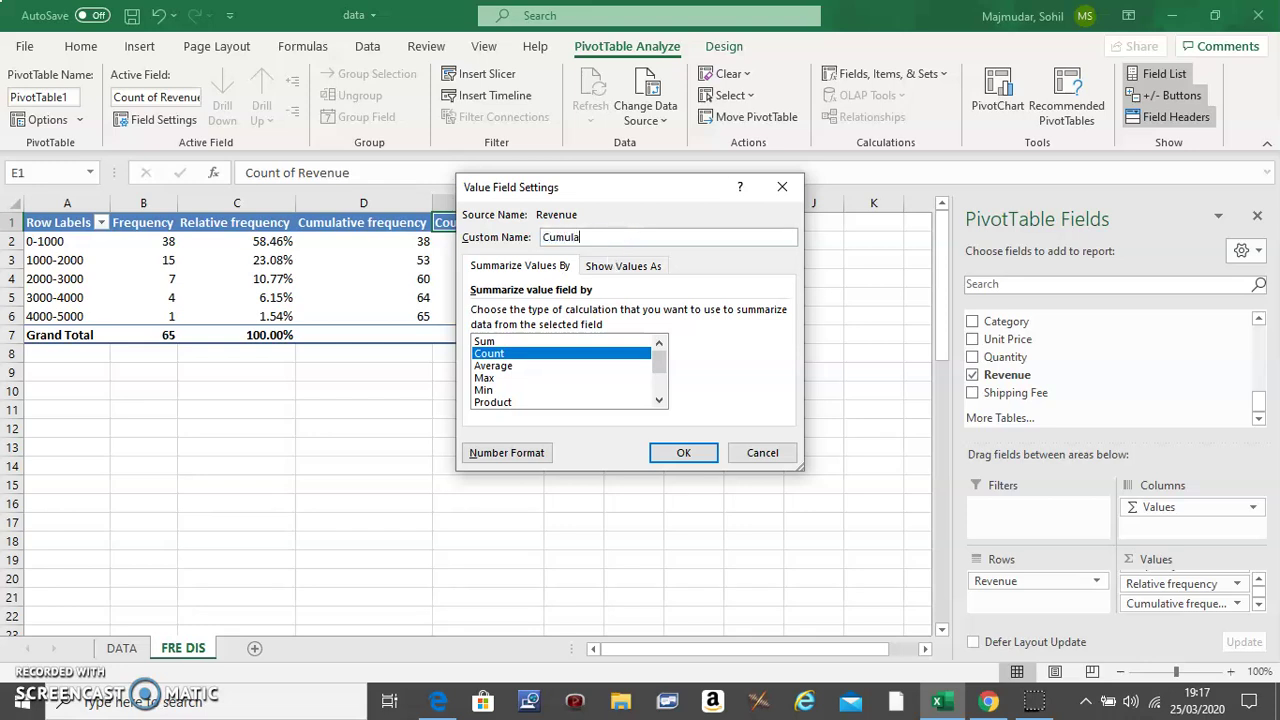
{"action": "type", "text": "tive Relative Frequency"}
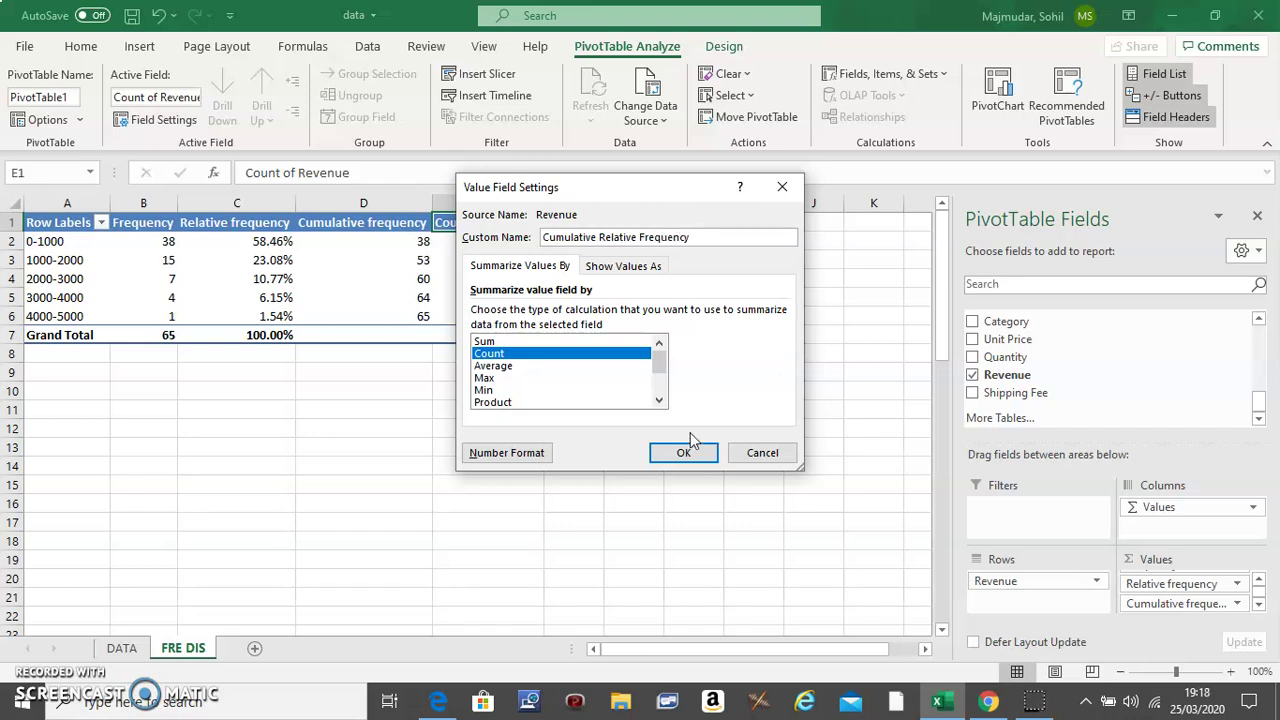
{"action": "left_click", "coordinate": [666, 458]}
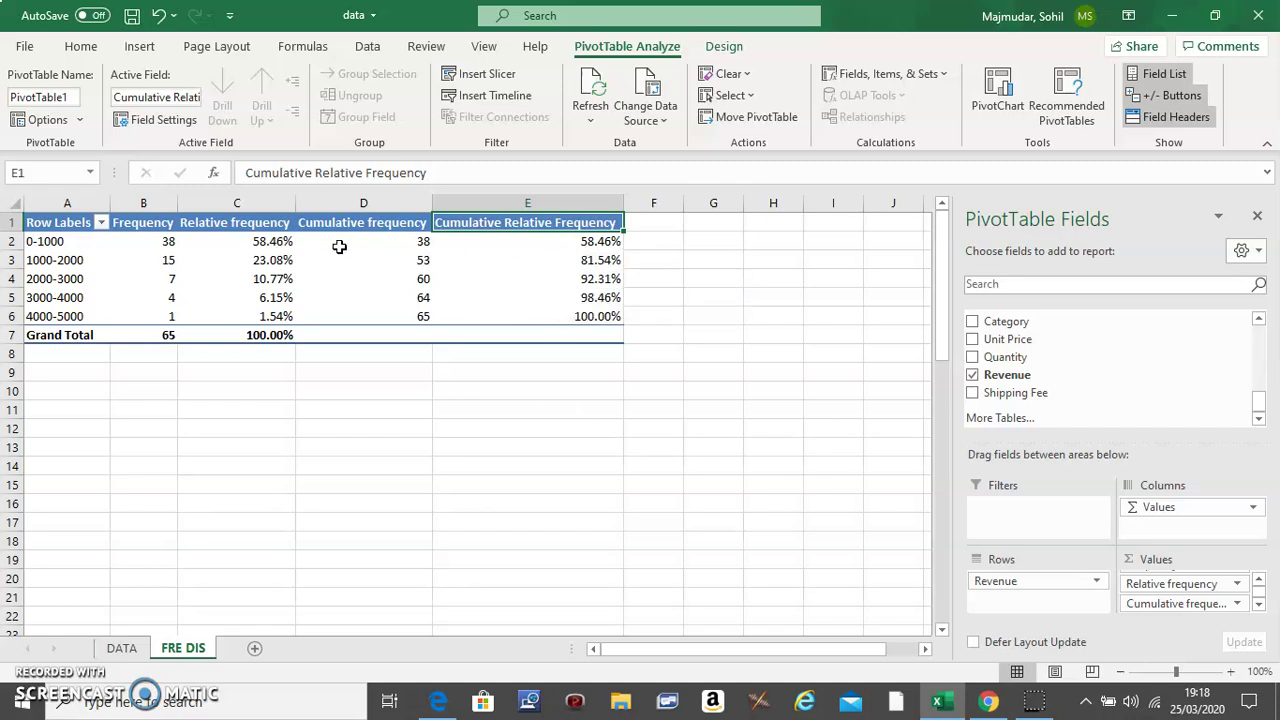
{"action": "mouse_move", "coordinate": [252, 276]}
{"action": "mouse_move", "coordinate": [578, 266]}
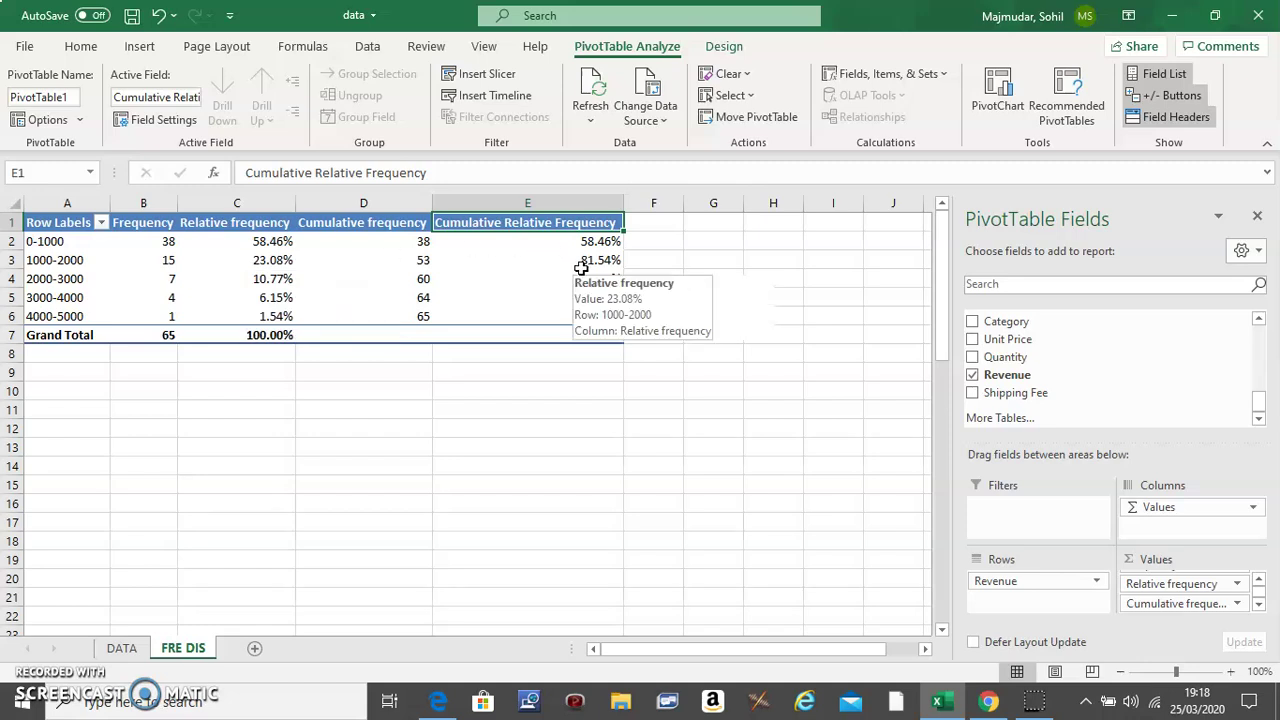